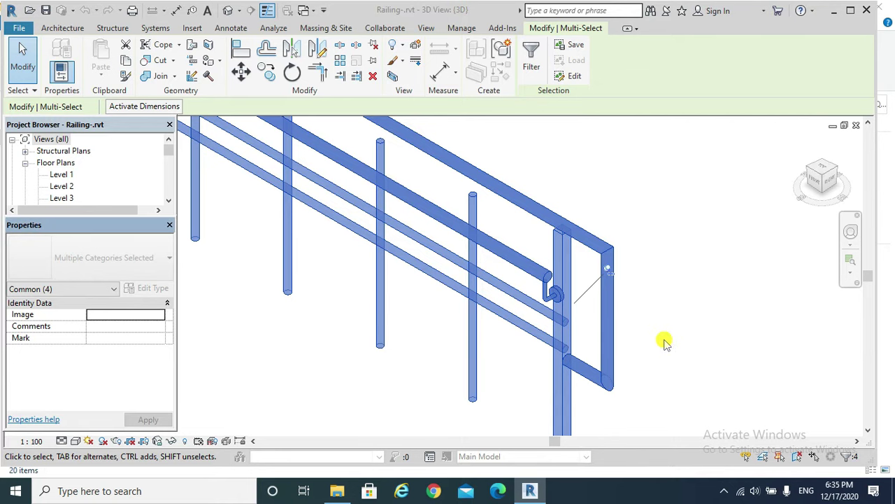
Filter the selection down to the railing support only and unpin it
click(663, 344)
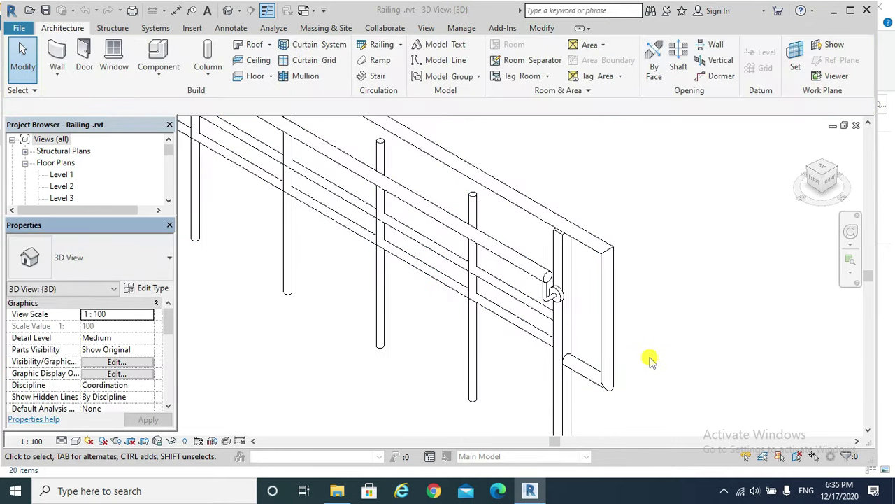
click(560, 236)
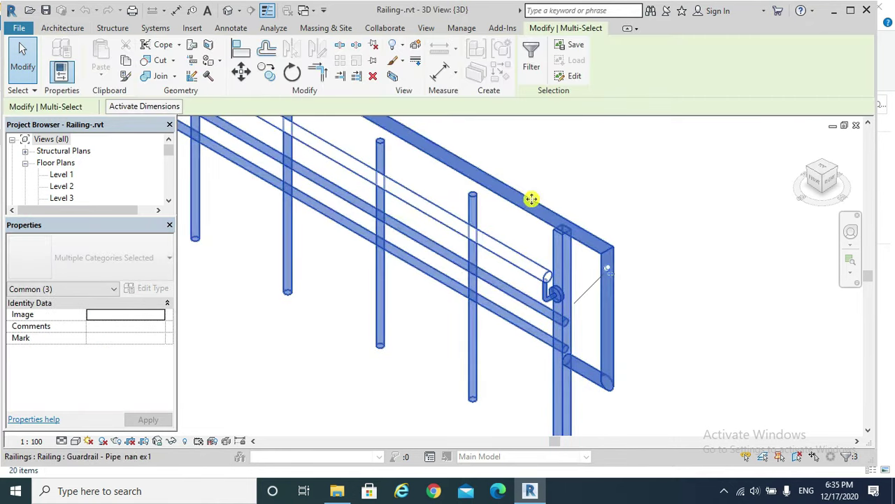
click(532, 60)
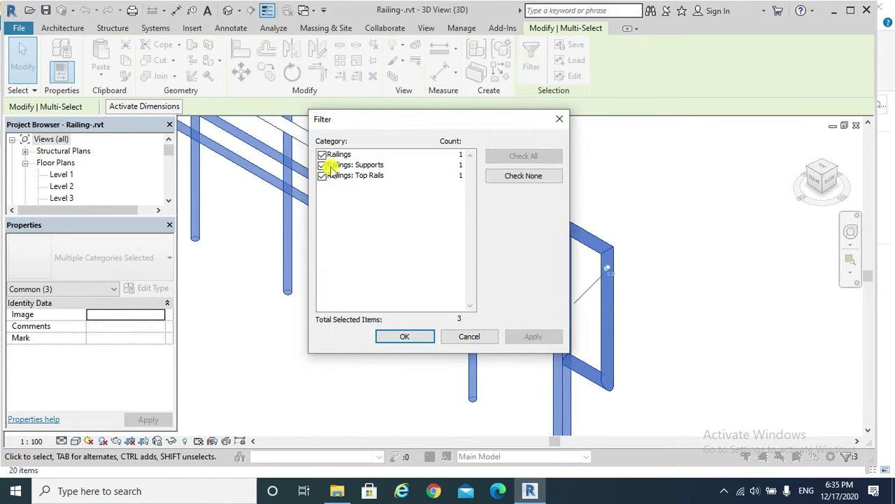
click(516, 175)
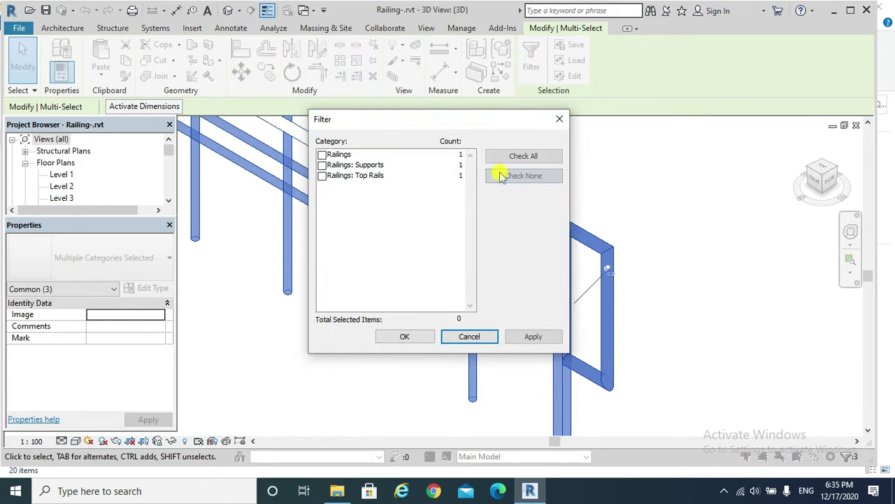
click(322, 165)
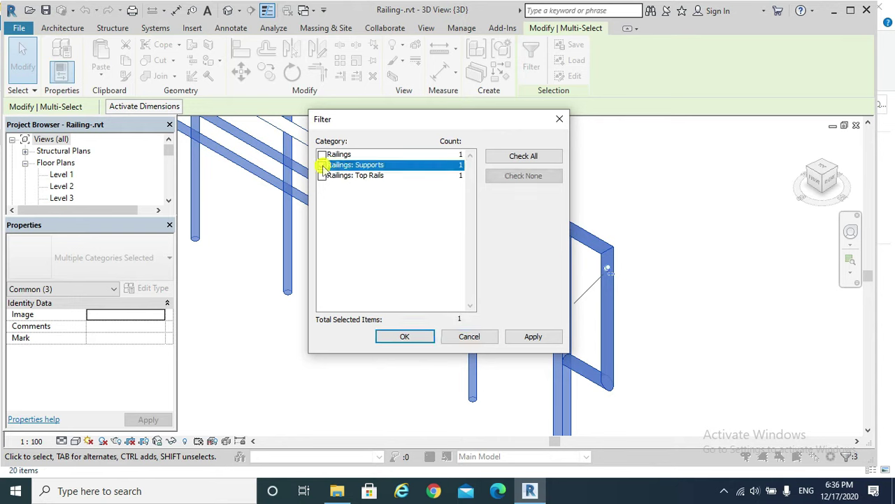
click(527, 339)
click(405, 336)
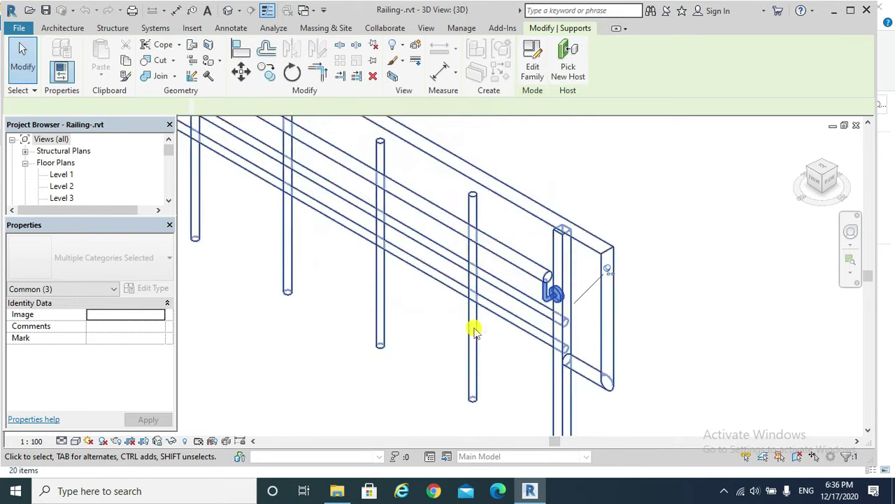
click(610, 273)
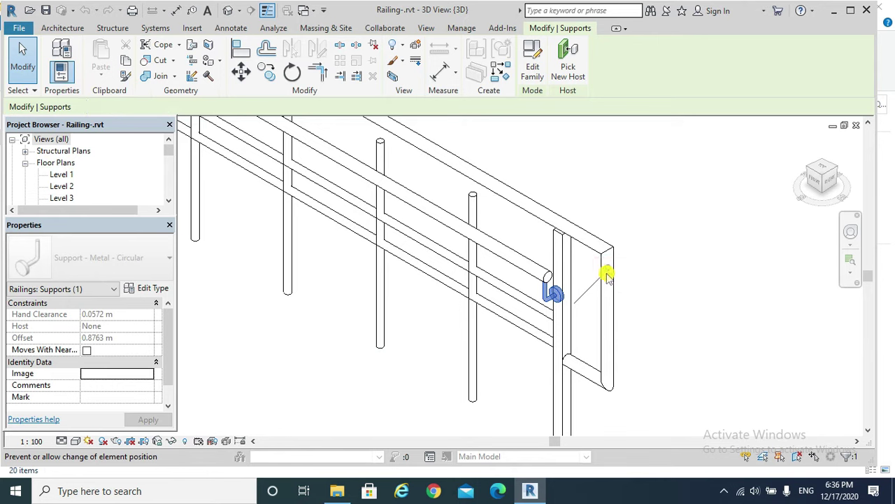
Slide the support up-left along the rail and copy it onto the left post
click(557, 297)
drag(557, 297, 465, 251)
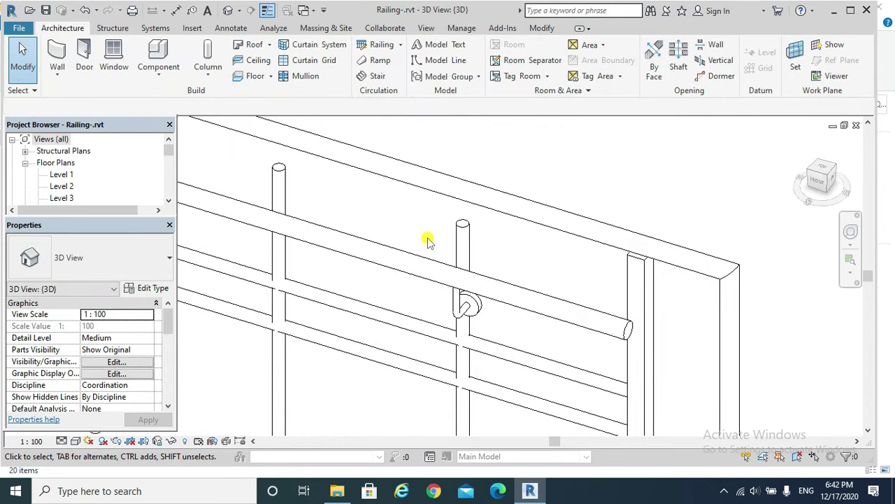
click(490, 361)
click(266, 72)
click(466, 305)
click(279, 244)
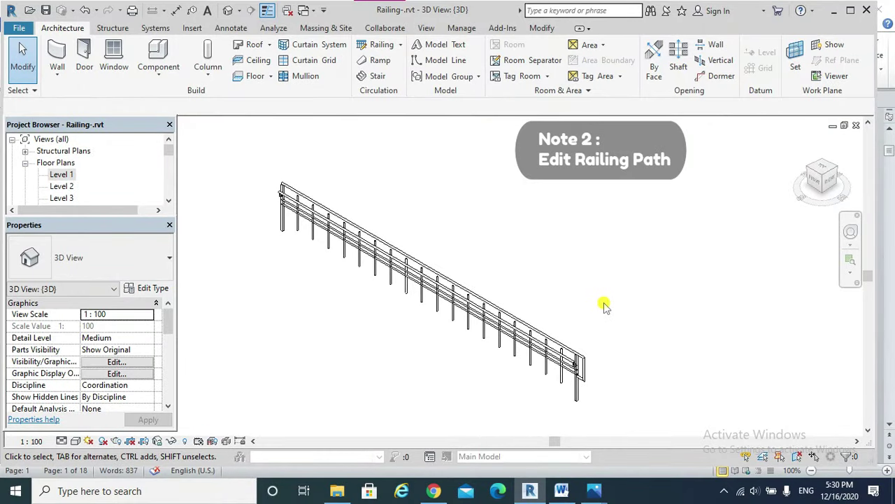
Sketch a 2 m straight leg from the railing path's upper end and finish the path edit
double_click(580, 347)
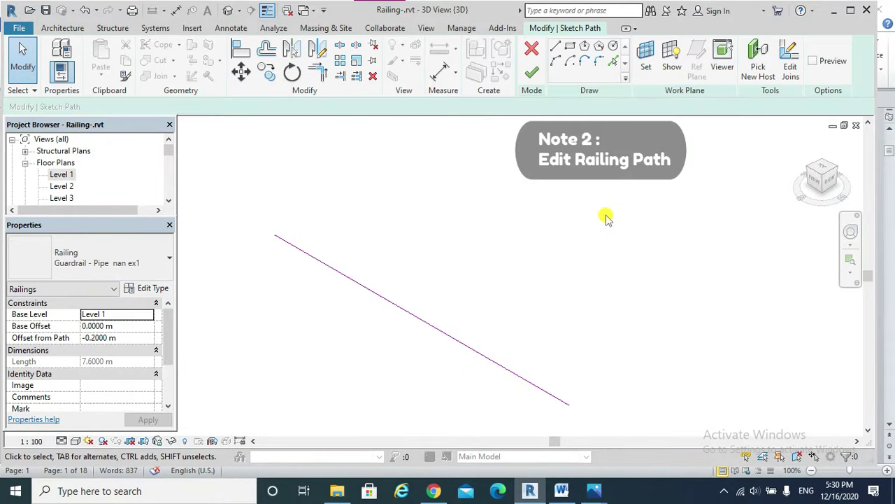
click(555, 48)
click(277, 235)
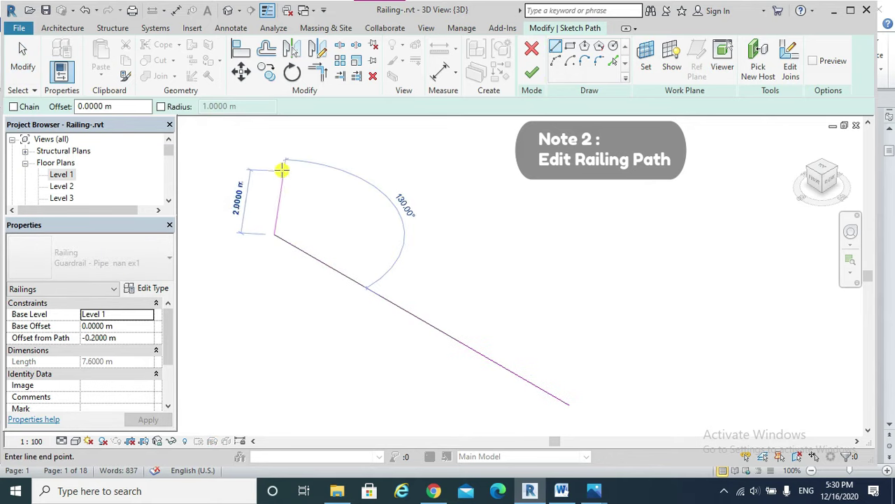
click(273, 147)
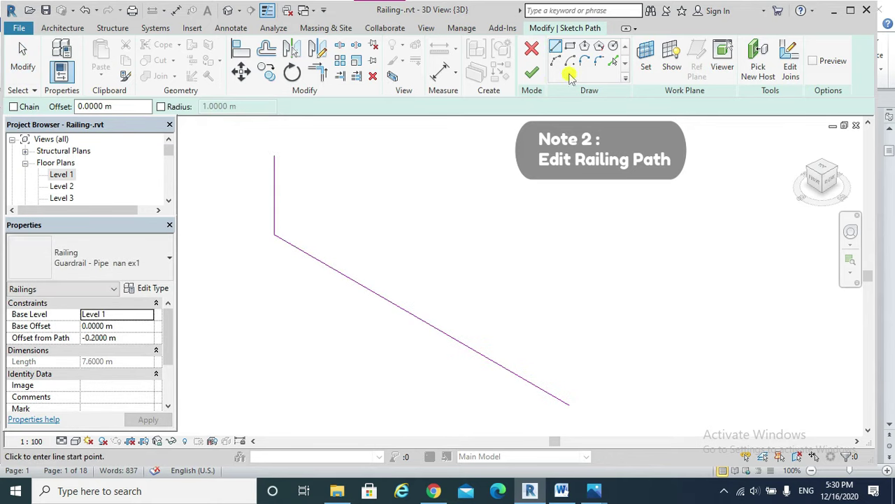
click(532, 72)
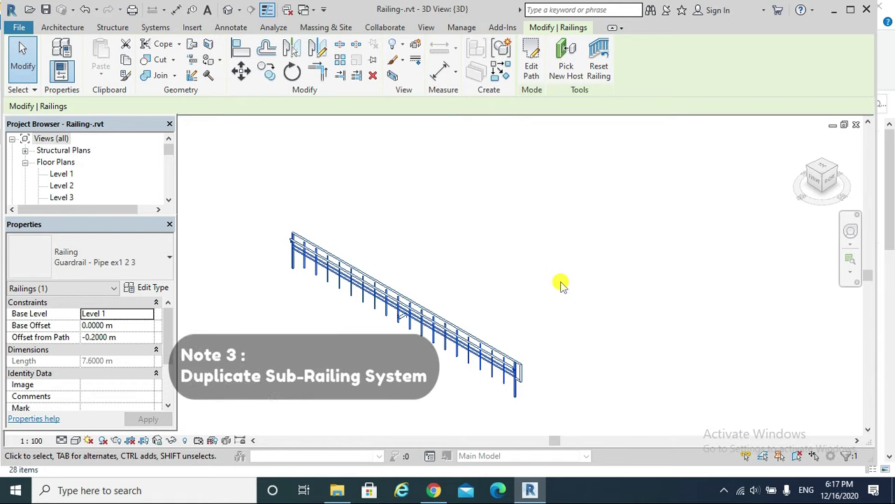
click(151, 287)
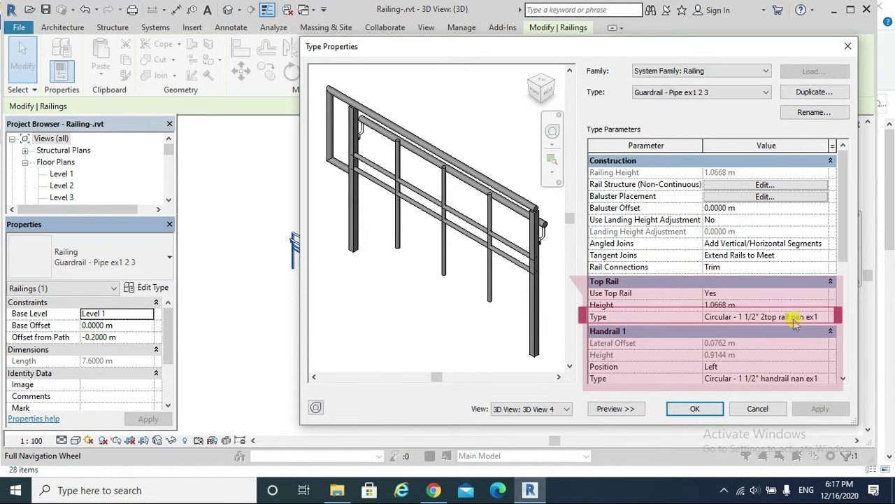
click(821, 317)
click(821, 316)
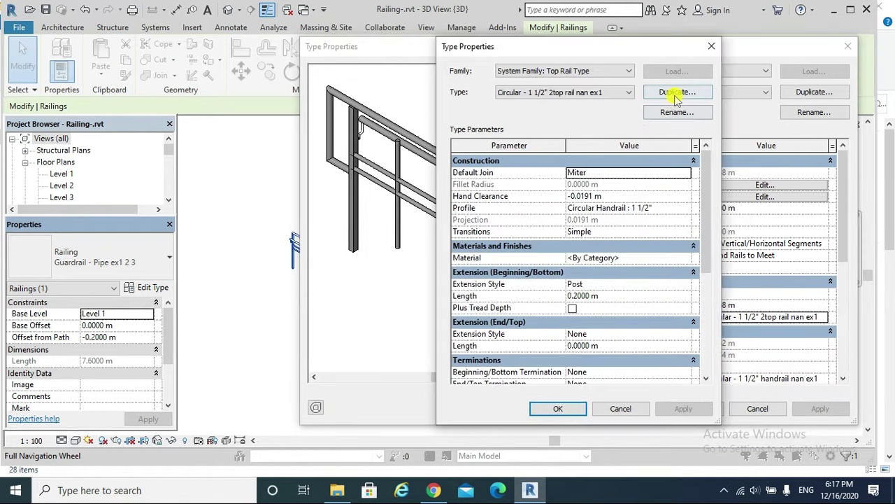
click(712, 46)
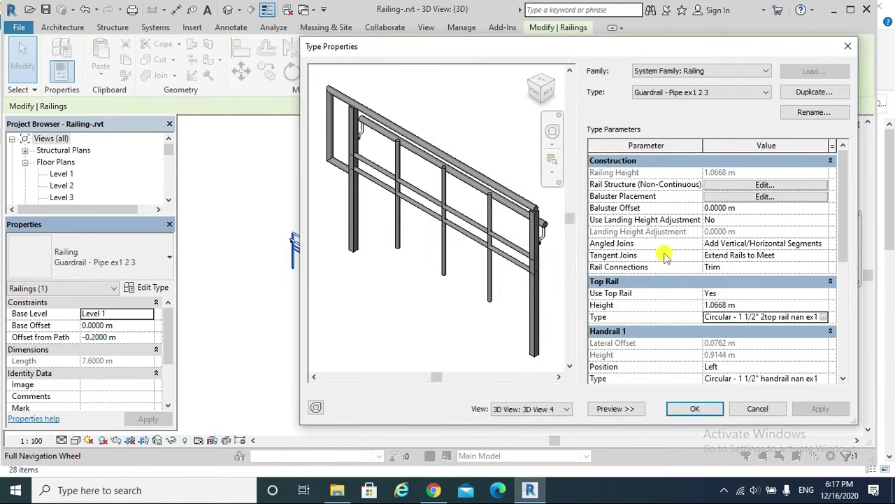
click(825, 382)
click(824, 378)
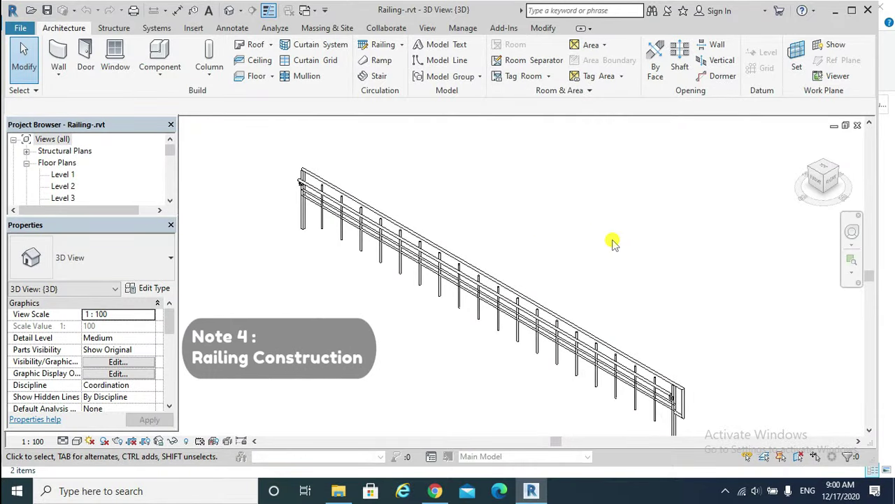
From the guardrail's type properties, open Edit Rails (Non-Continuous) listing Rail 1 and Rail 3
click(564, 319)
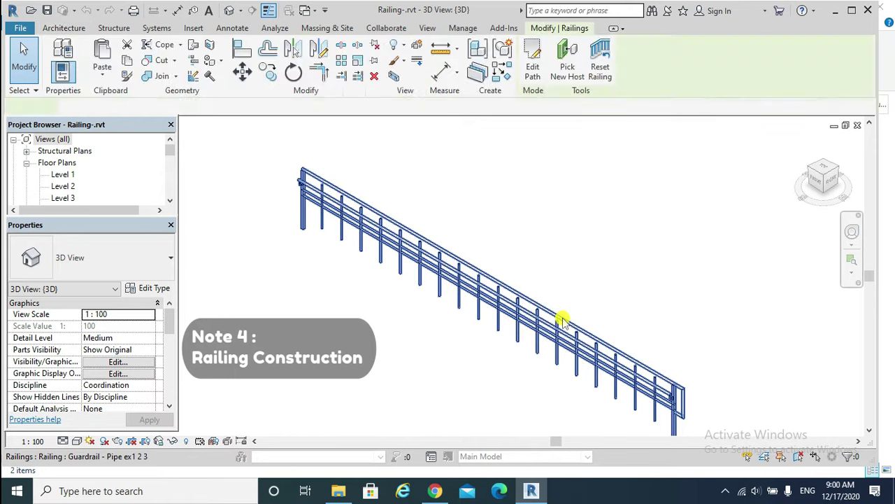
click(155, 289)
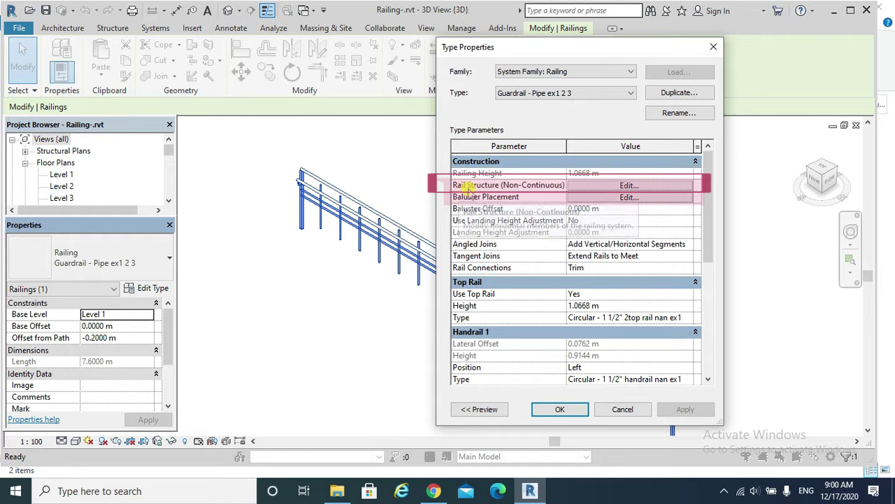
click(628, 186)
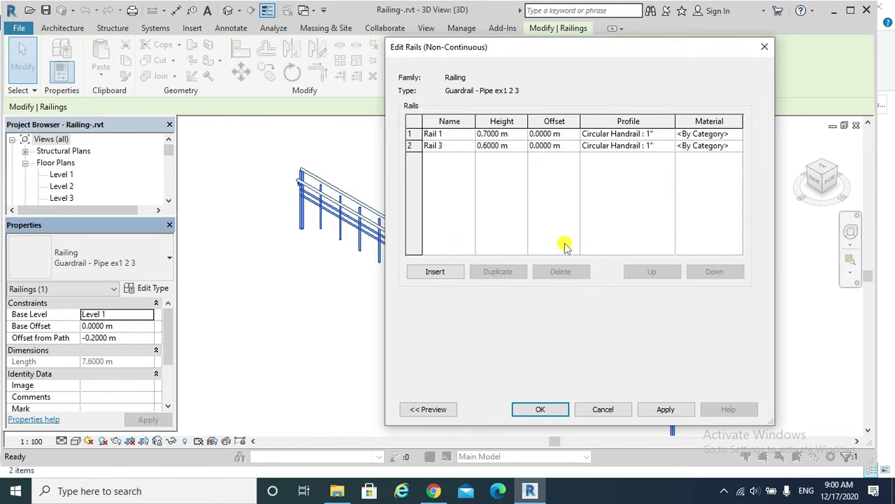
Preview Rail 1, keep its profile, and try a 1.0 m height
click(416, 410)
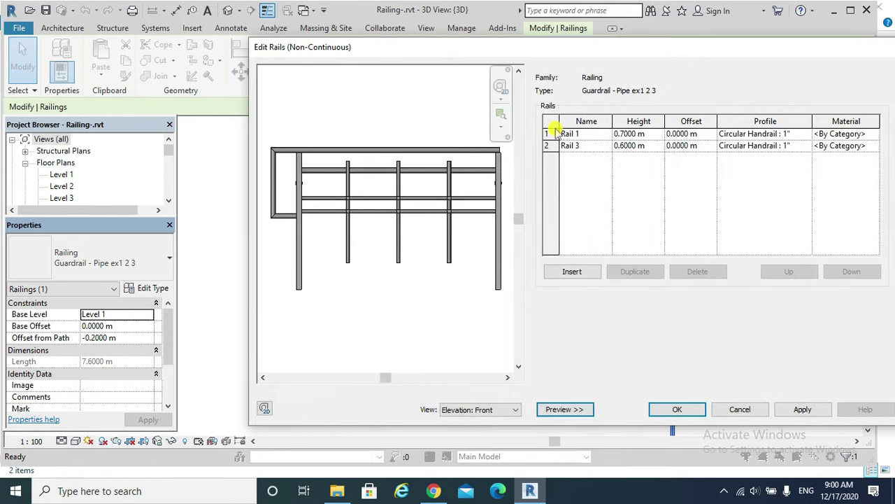
click(552, 134)
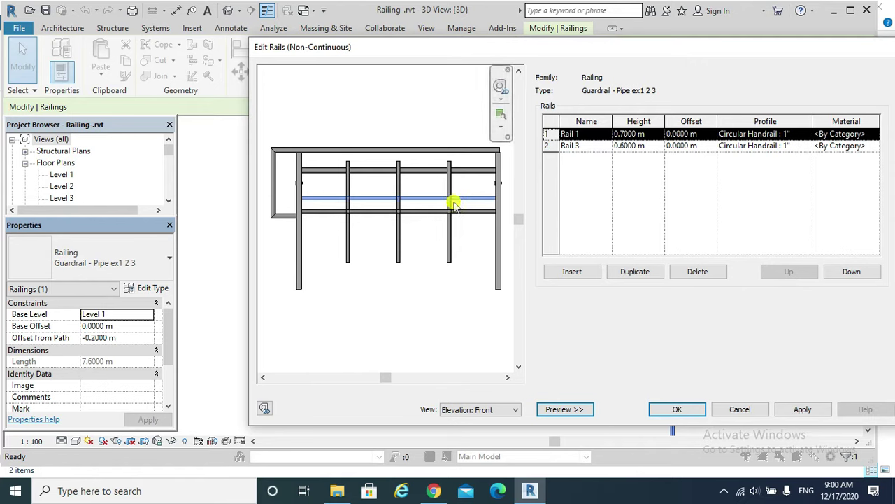
click(805, 135)
click(806, 134)
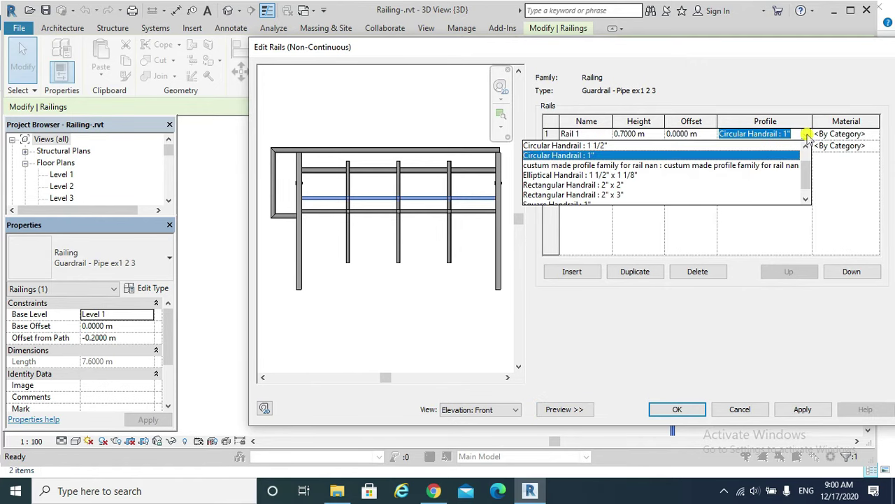
click(807, 134)
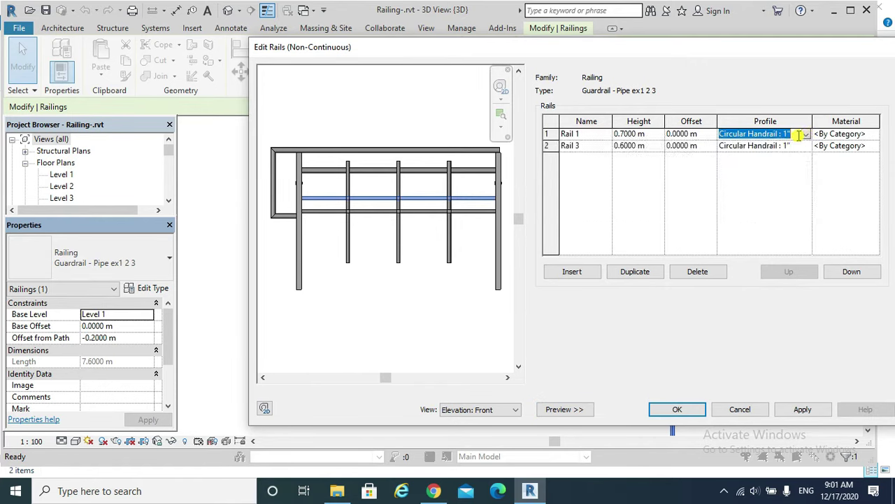
click(648, 135)
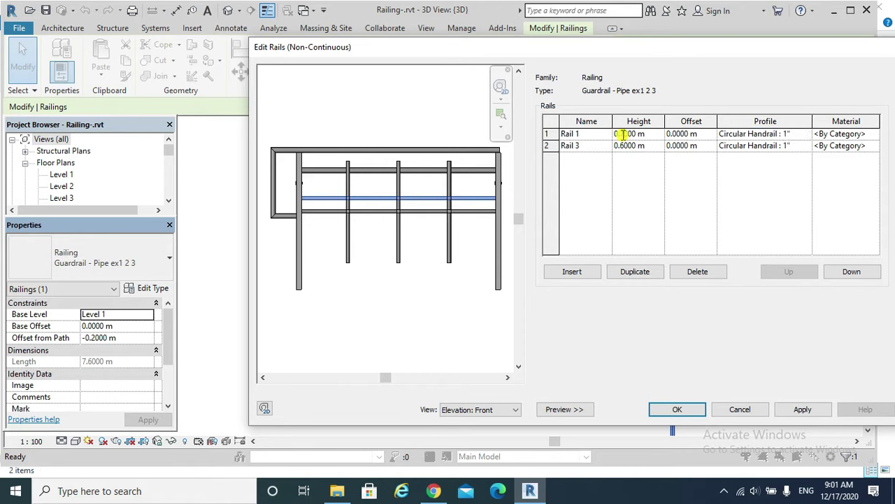
drag(638, 135, 612, 136)
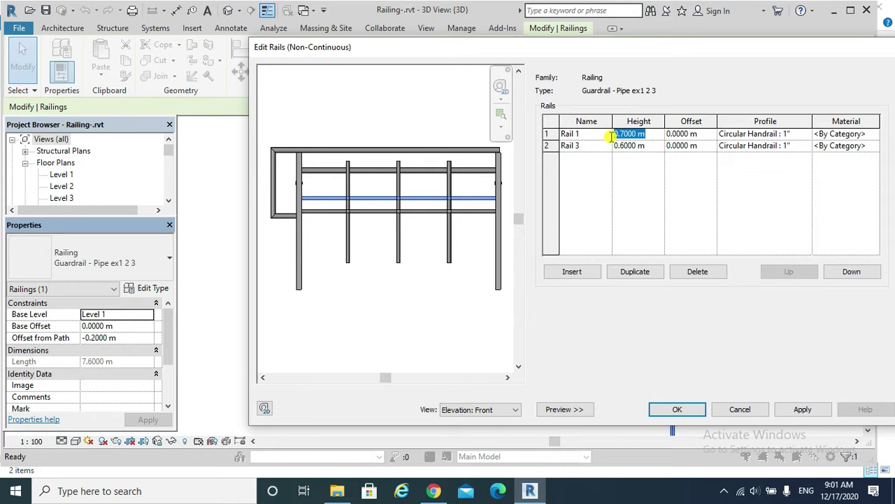
text(1)
click(802, 409)
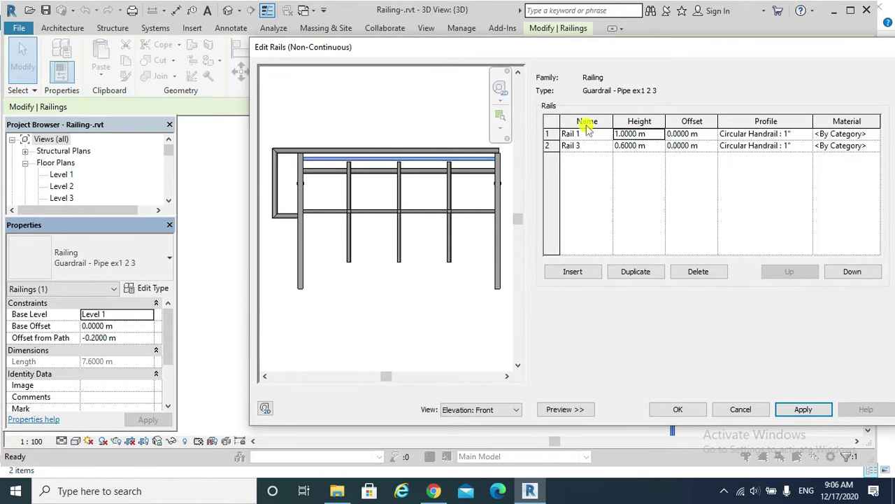
Restore Rail 1's height to 0.7 m
click(648, 137)
click(649, 134)
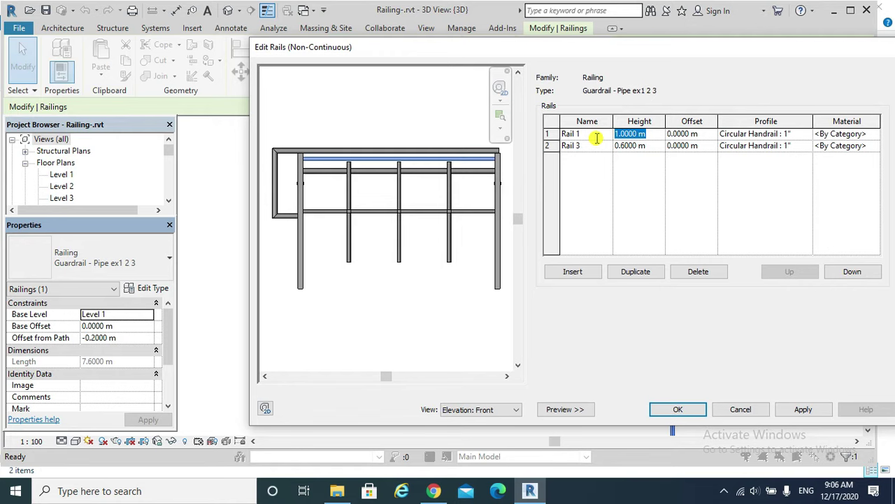
key(BackSpace)
click(801, 409)
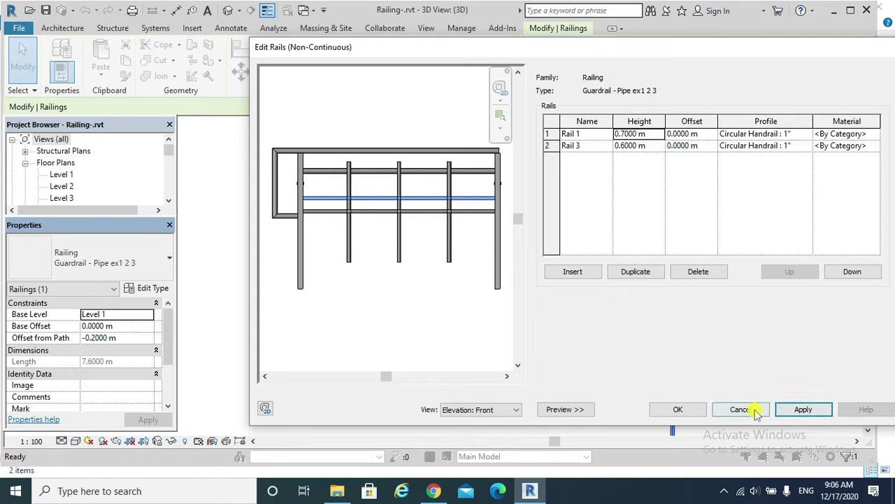
Switch the preview to the 3D view and offset Rail 1 by 0.5 m
click(516, 412)
click(497, 422)
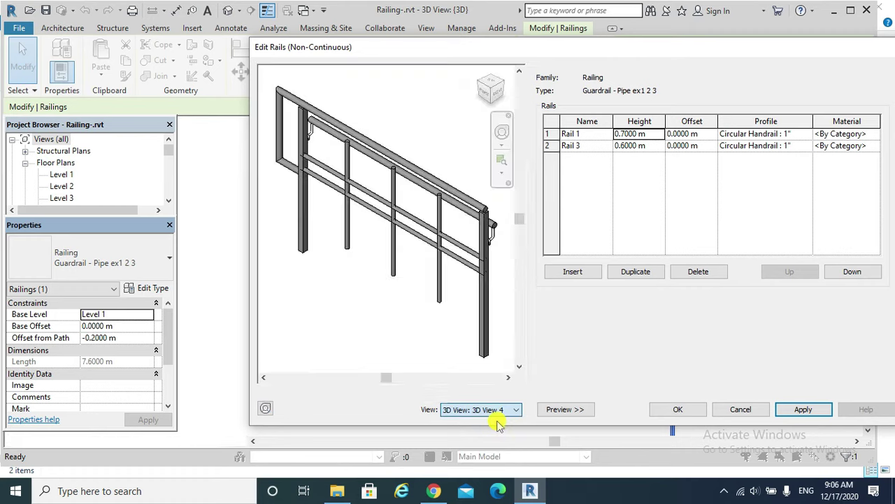
click(684, 134)
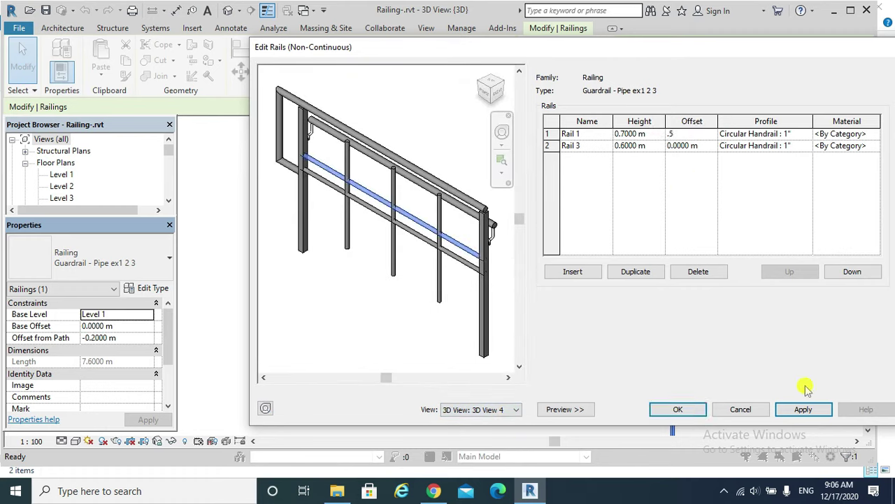
click(802, 409)
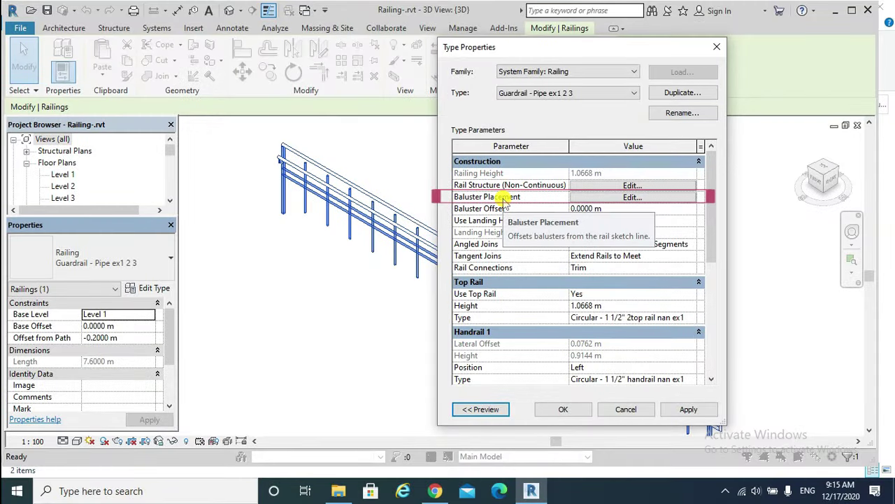
Show the baluster placement settings with a front elevation preview of the regular balusters
click(626, 199)
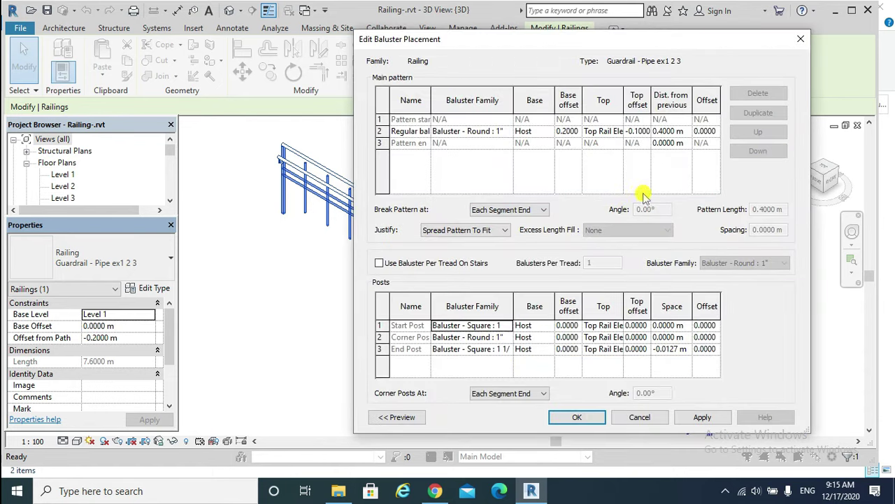
click(386, 418)
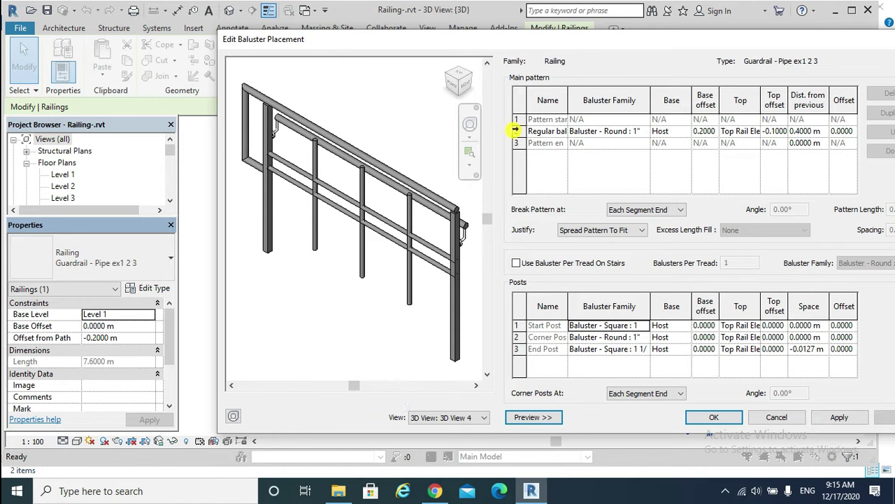
click(516, 132)
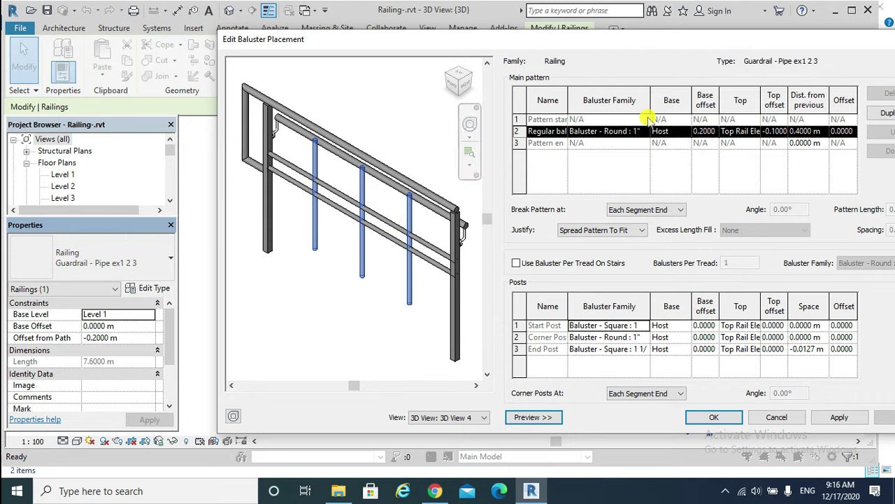
click(485, 417)
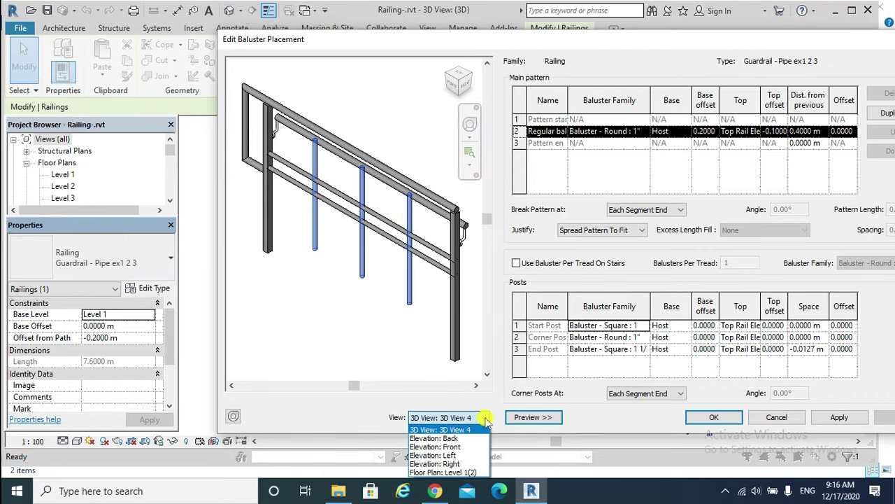
click(452, 447)
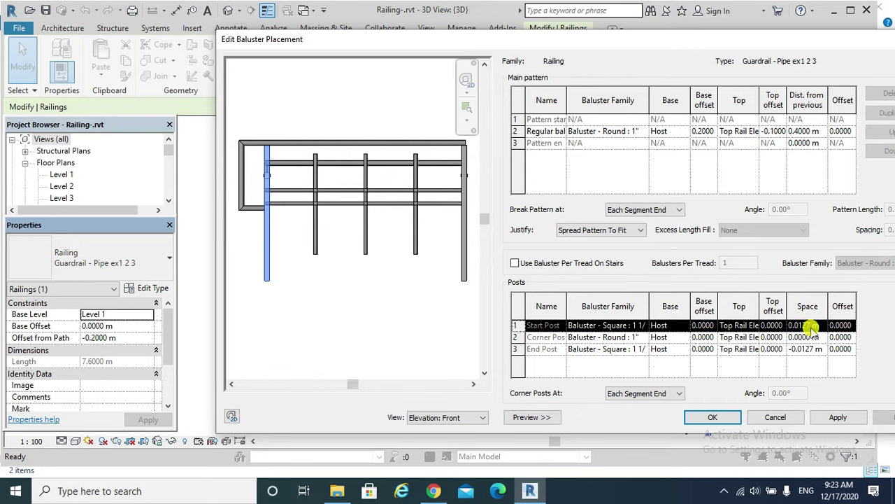
Set the start post space to 0.1 m and apply it
click(810, 326)
drag(819, 326, 788, 325)
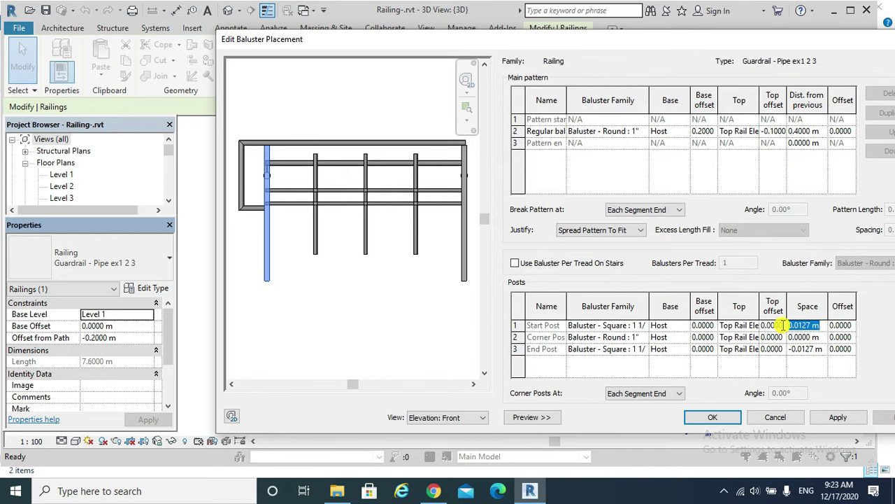
key(BackSpace)
text(.1)
click(838, 417)
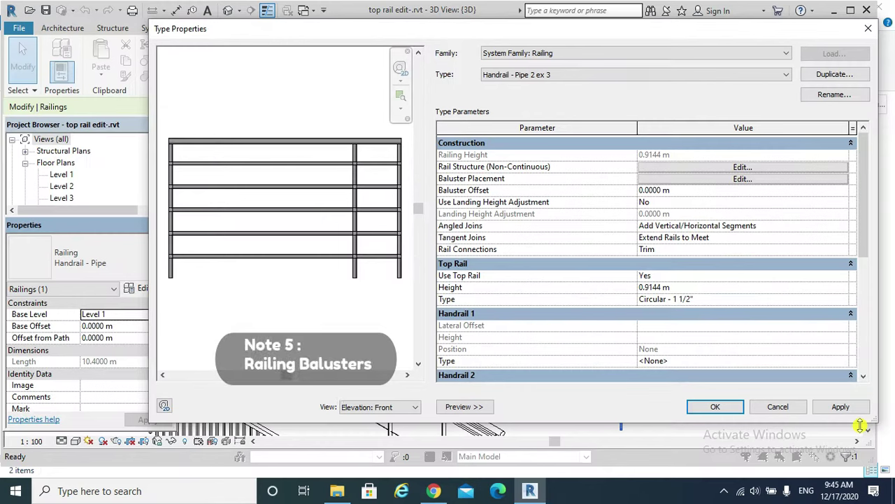
Delete Rails 2, 3 and 4 from the rail structure, keeping Rail 1 (0.7620 m) and Rail 5 (0.1524 m)
click(721, 168)
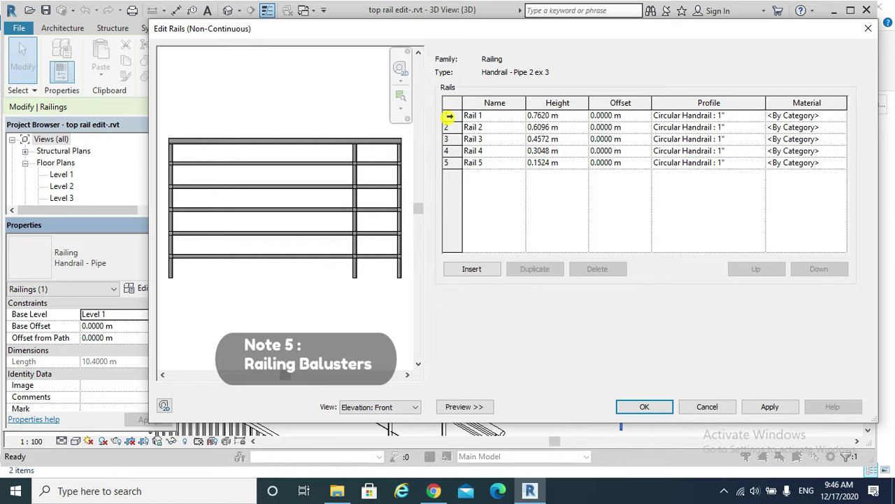
click(450, 116)
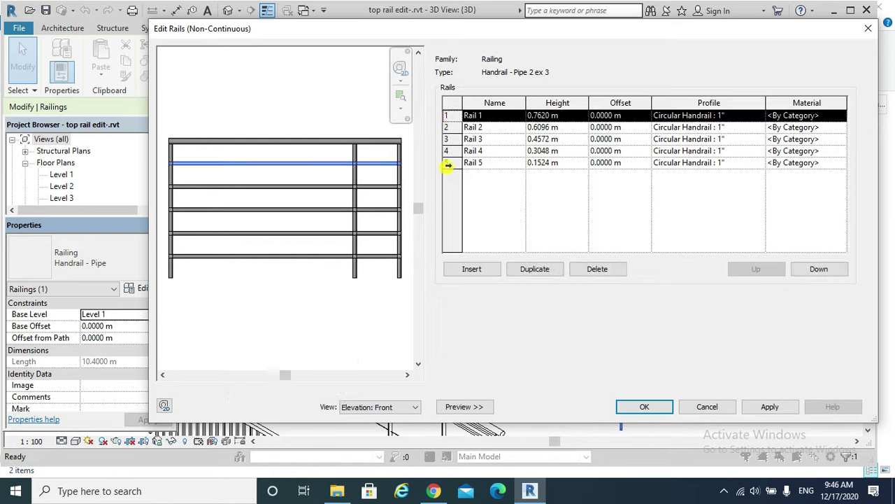
click(448, 163)
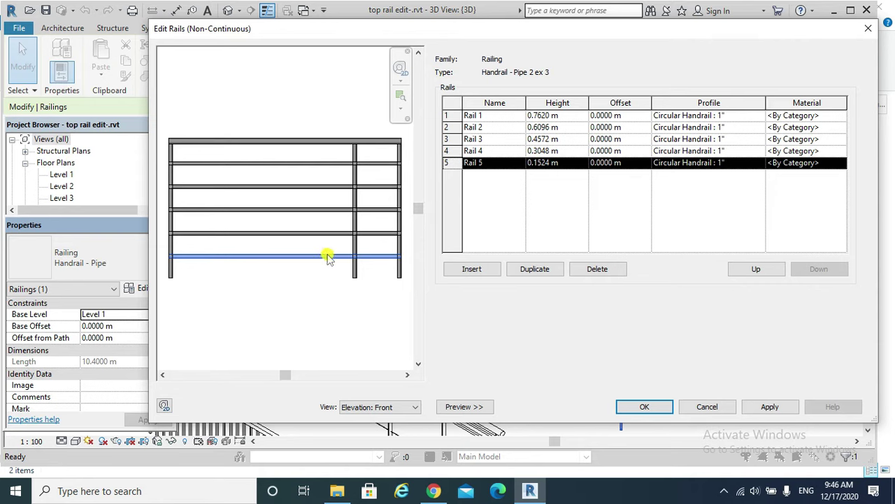
click(450, 129)
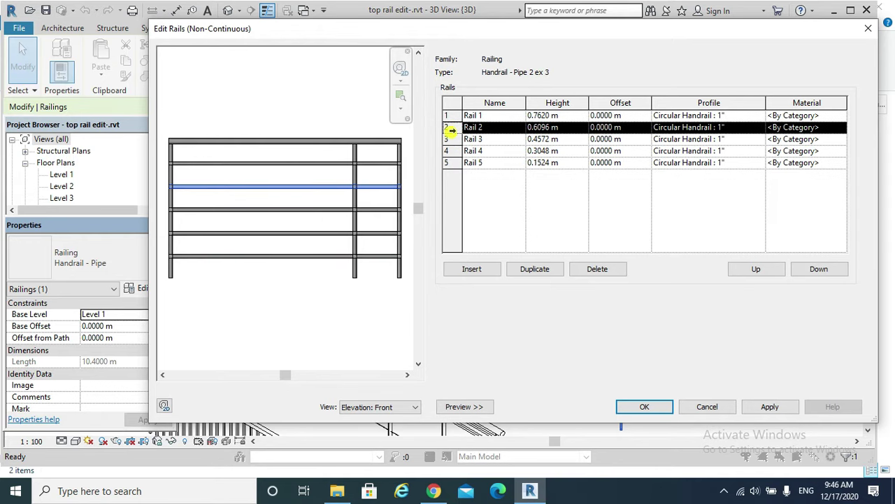
click(592, 271)
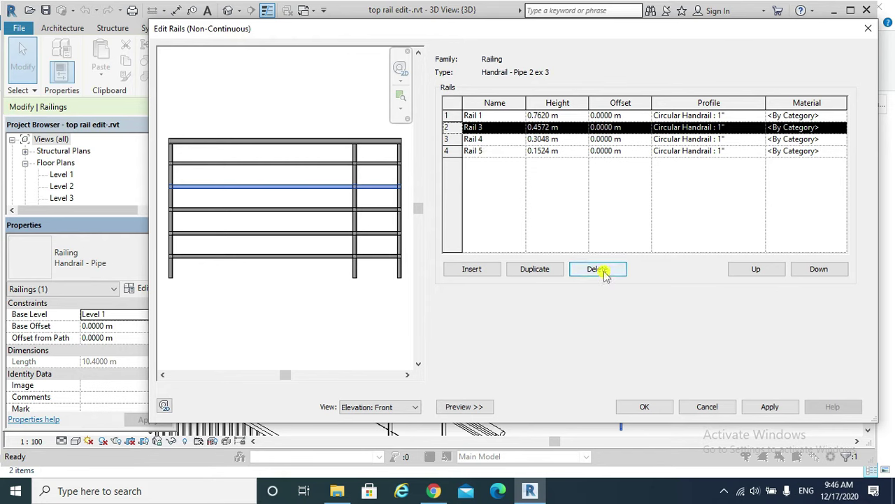
click(603, 272)
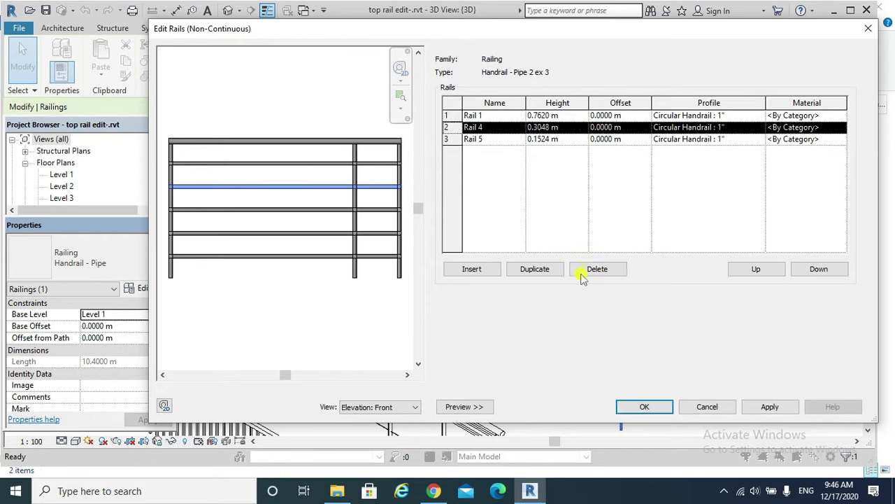
click(594, 270)
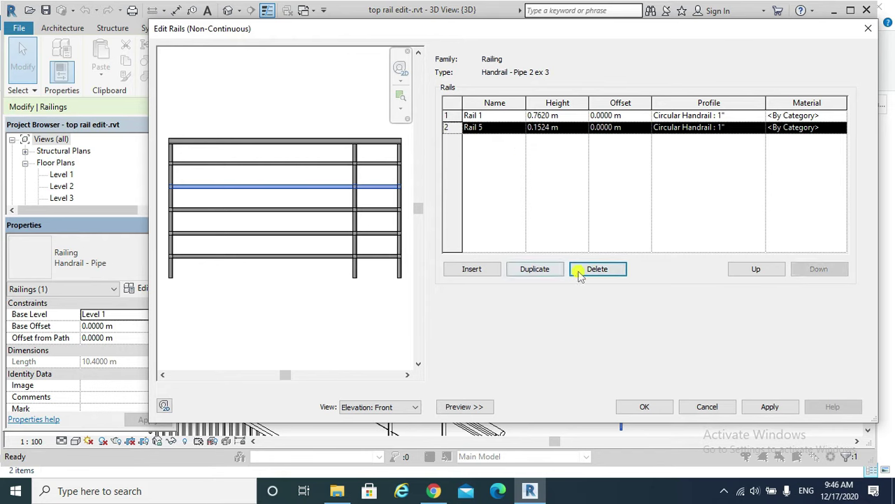
click(770, 407)
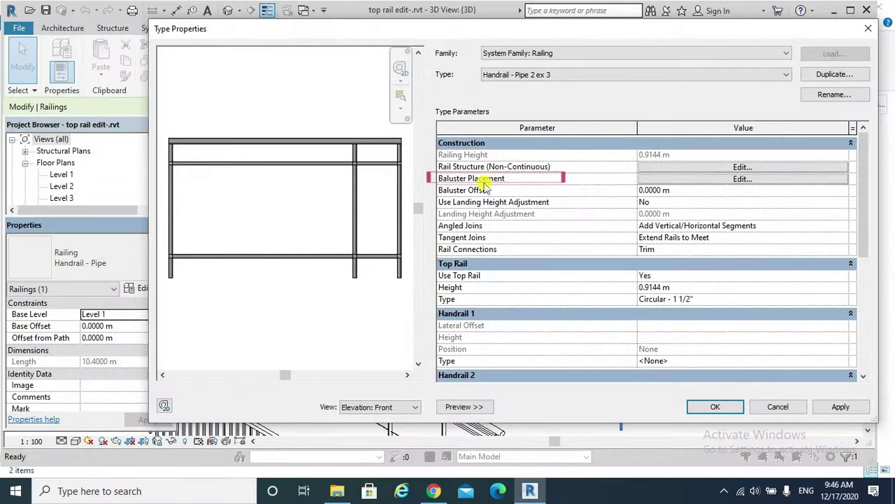
Set the regular balusters' base to Rail 5 and top to Rail 1
click(743, 179)
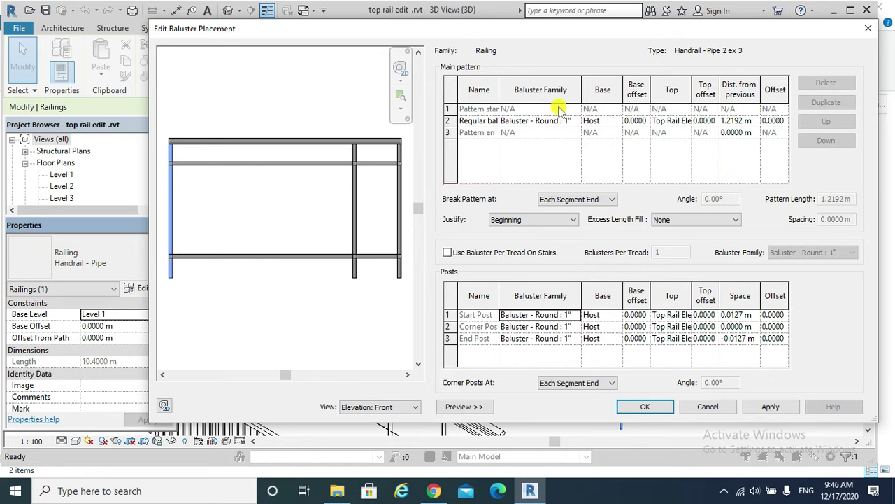
click(610, 121)
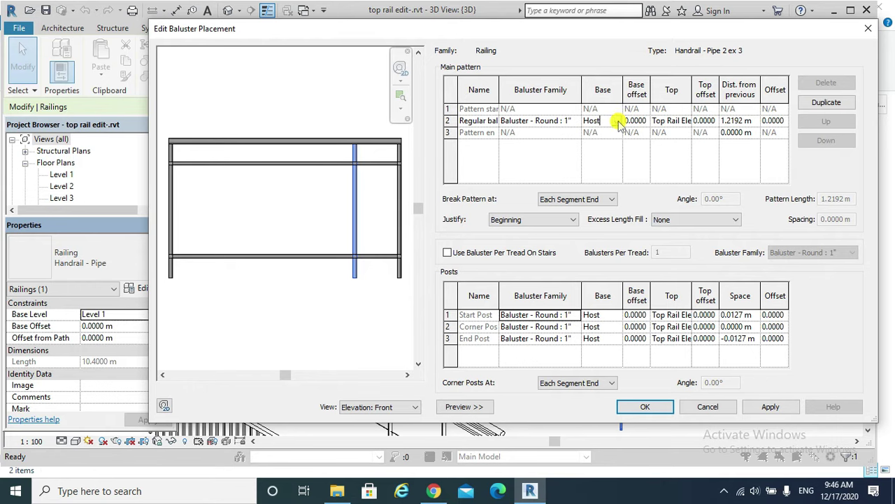
click(618, 123)
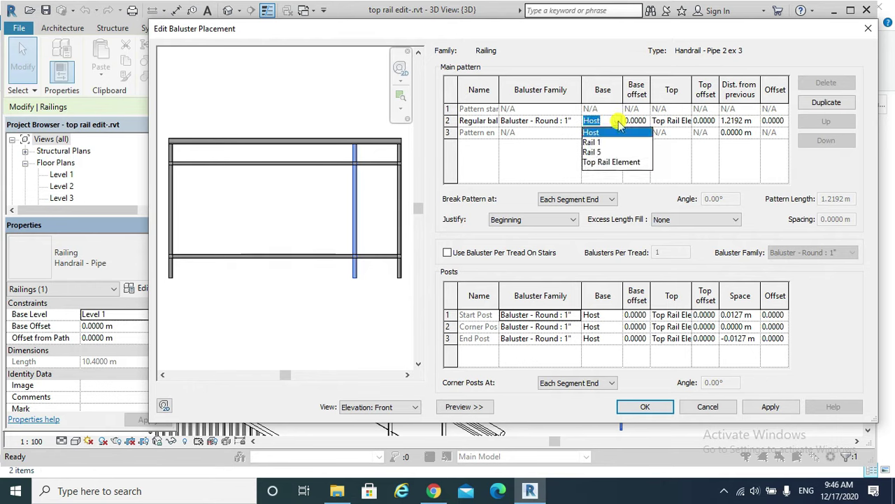
click(596, 152)
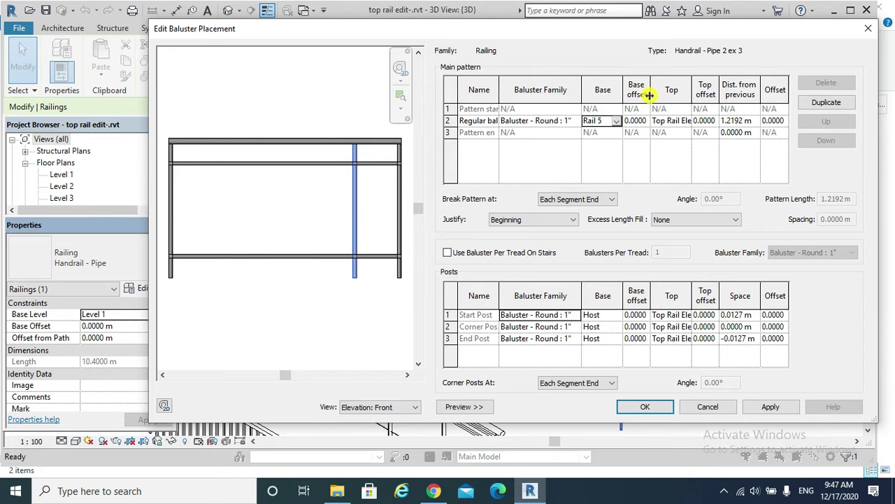
click(673, 120)
click(687, 122)
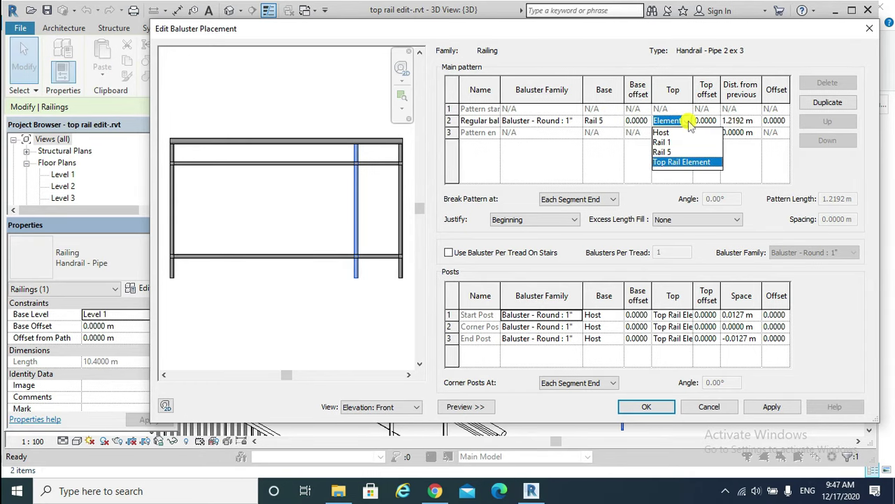
click(662, 142)
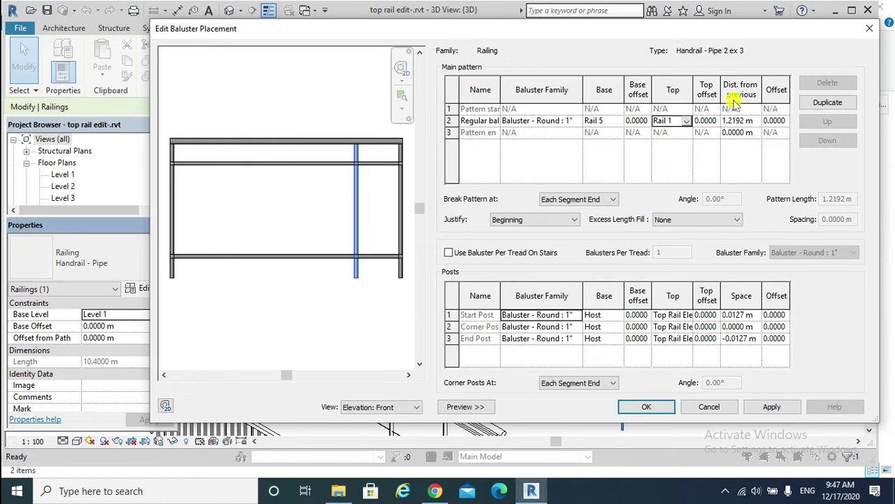
Change the regular baluster spacing from 1.2192 m to 0.2 m and apply
click(737, 121)
click(738, 121)
drag(755, 120, 703, 120)
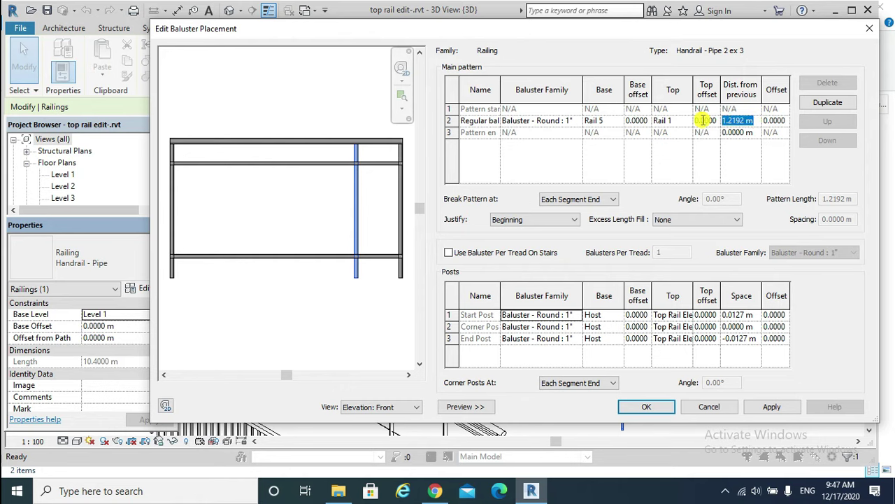
key(BackSpace)
text(.2)
click(773, 406)
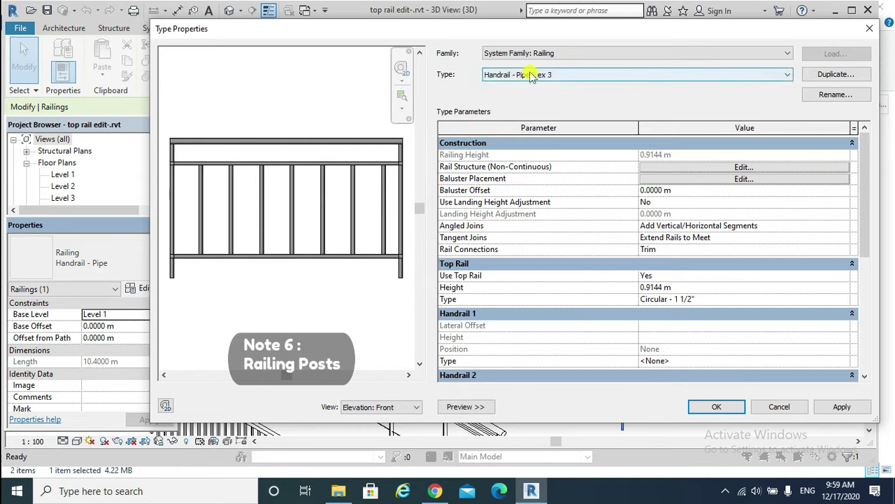
Give the start post a 0.2 m top offset and apply it
click(742, 180)
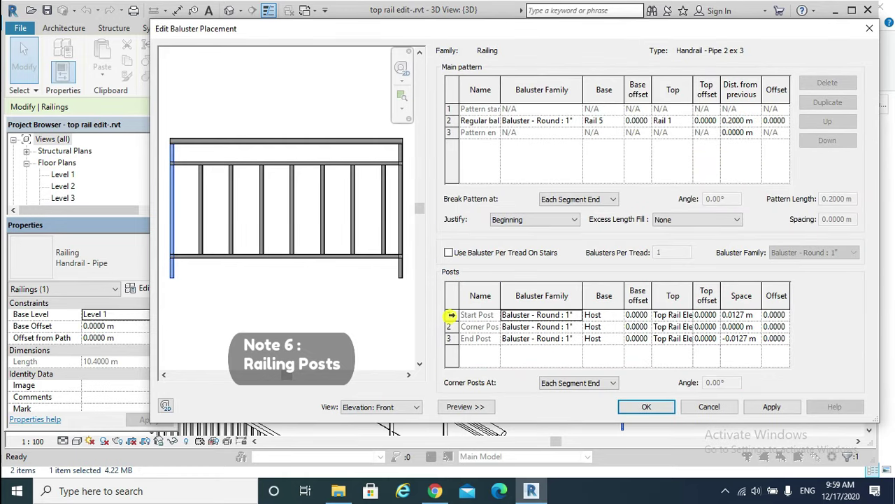
click(451, 315)
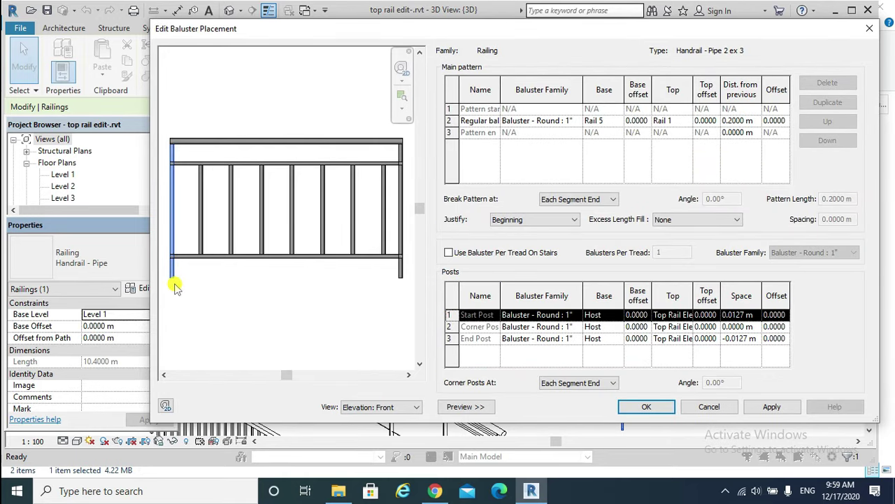
click(716, 315)
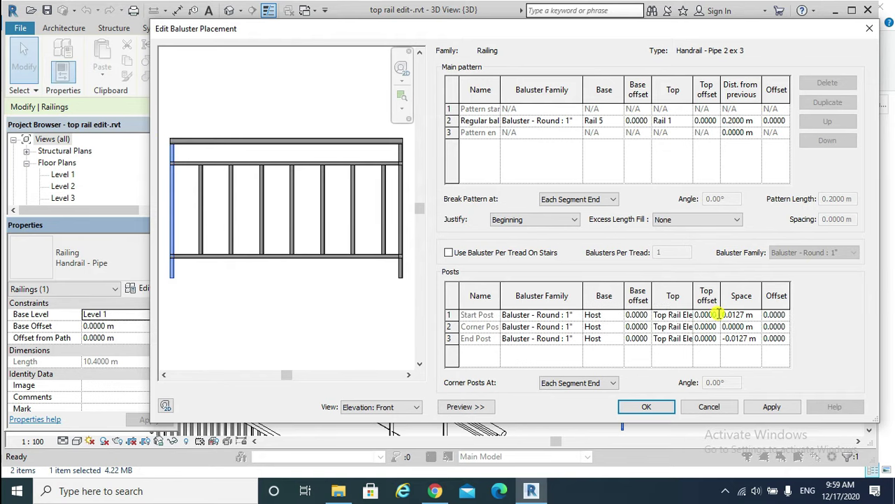
drag(709, 314, 691, 314)
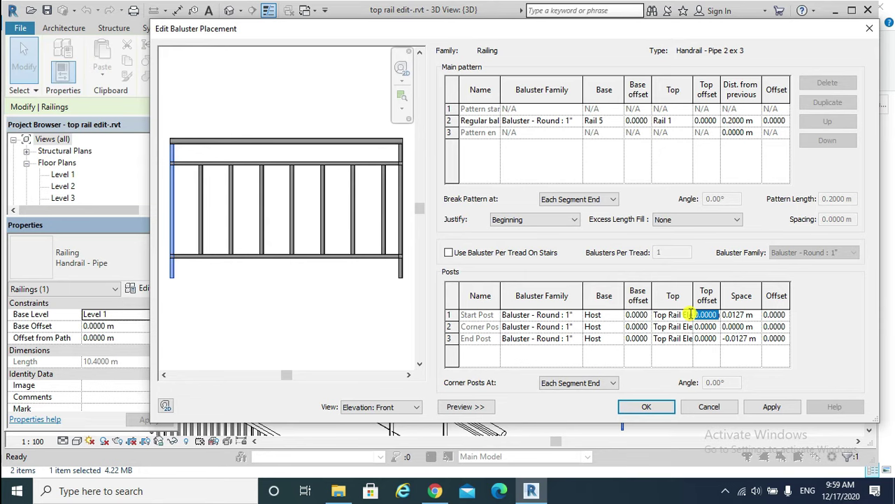
key(BackSpace)
text(0.2)
click(772, 407)
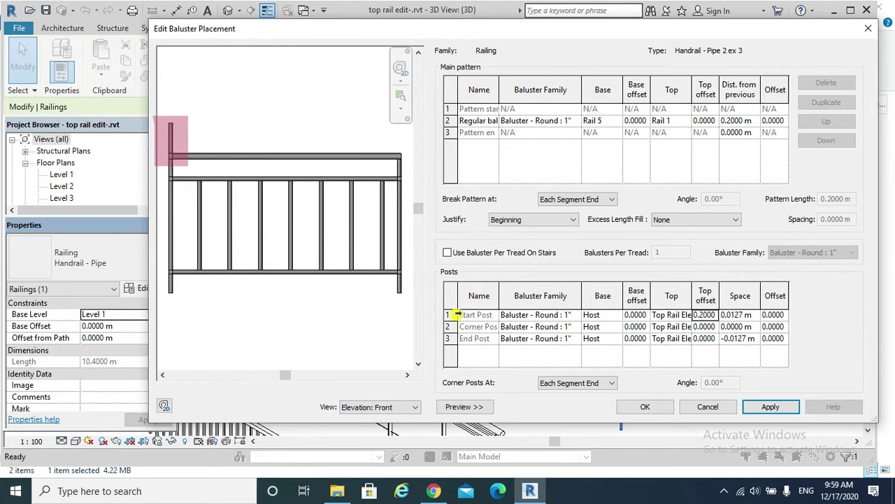
Reset the start post top offset to 0 and apply
click(453, 315)
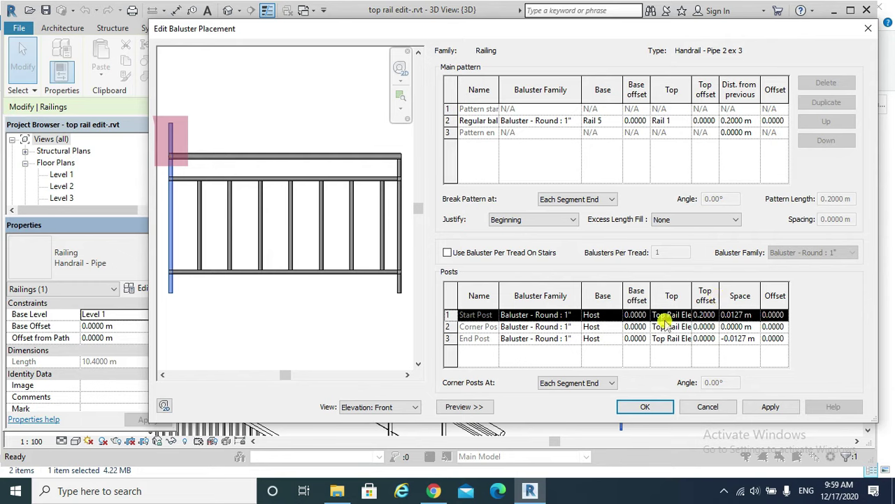
click(710, 314)
text(0.2000)
drag(718, 314, 686, 314)
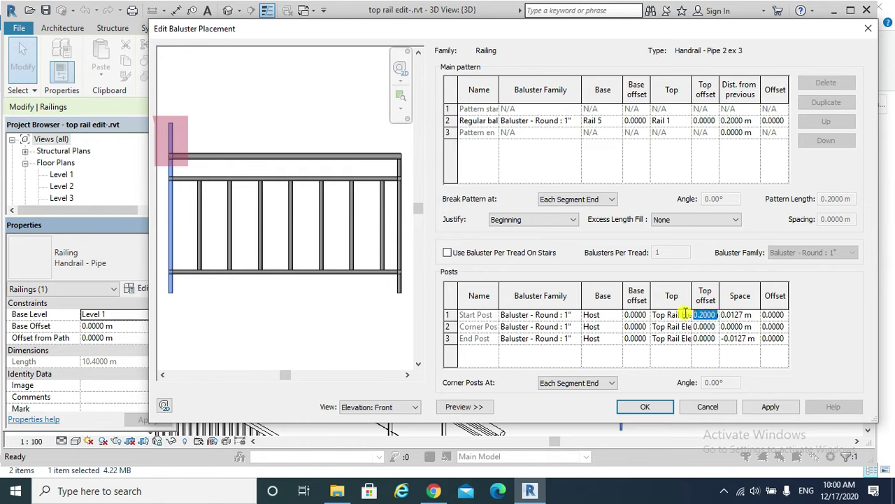
text(0m)
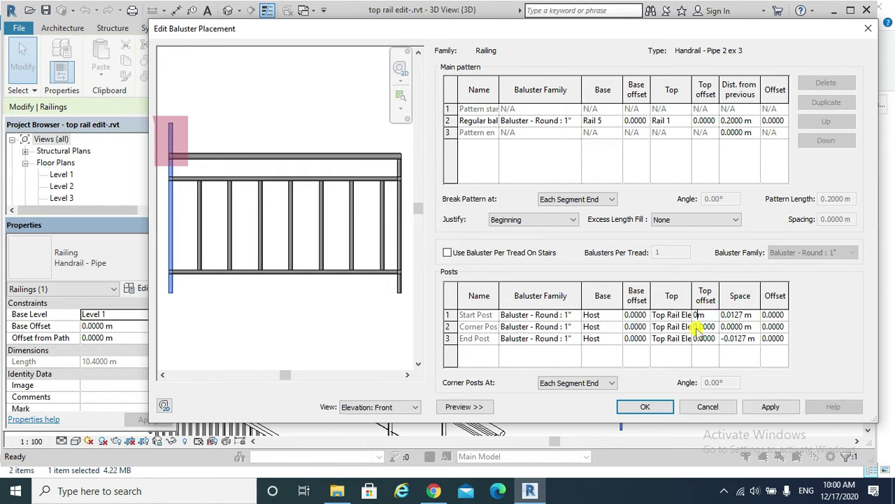
click(770, 407)
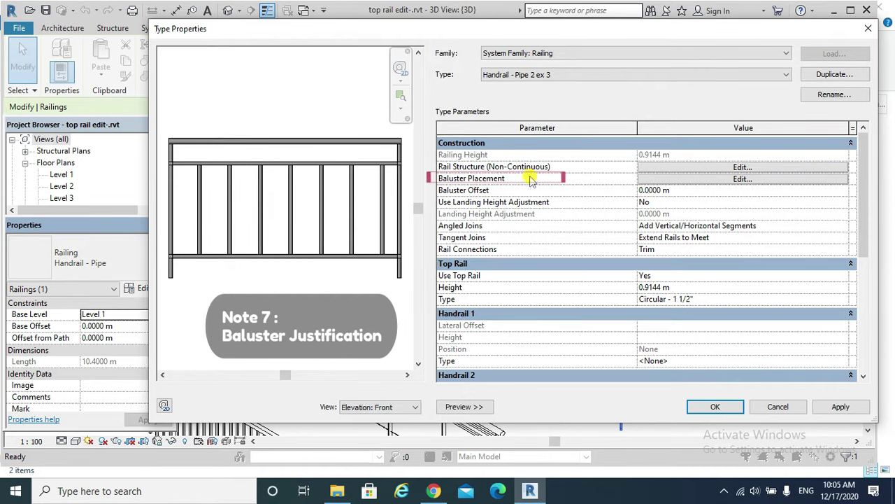
Preview the baluster pattern justified to Beginning, then to End
click(743, 179)
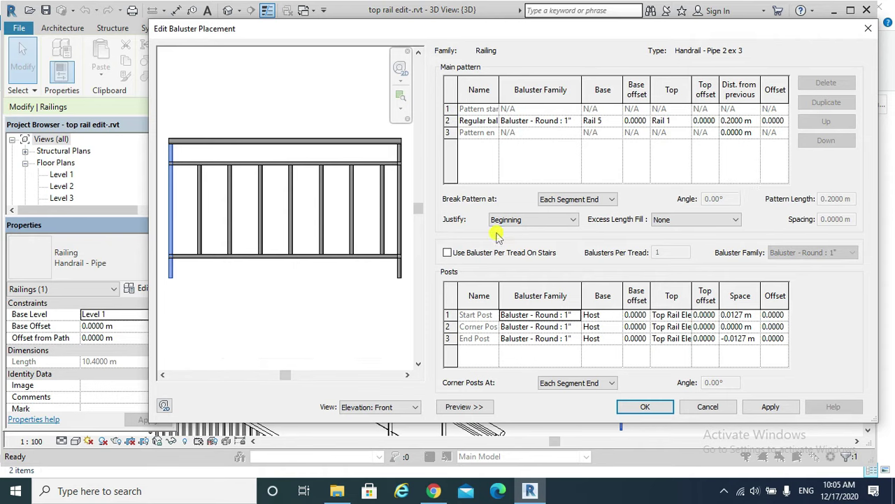
click(545, 220)
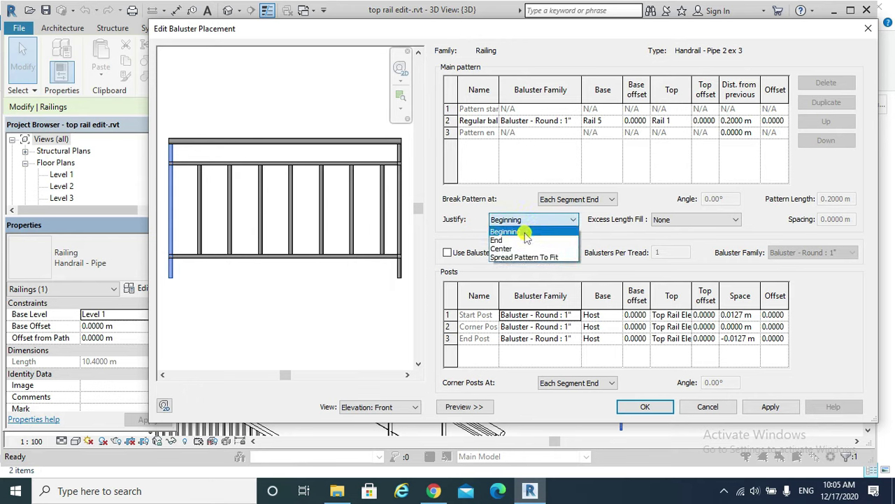
click(524, 233)
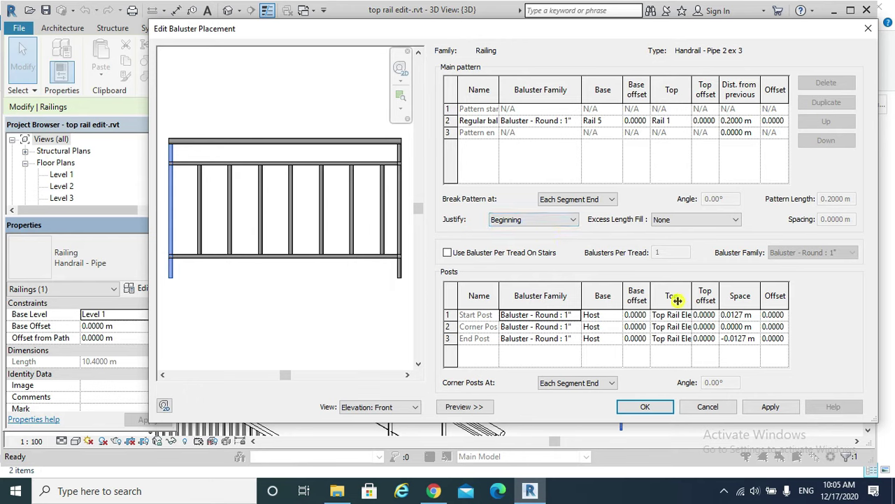
click(782, 411)
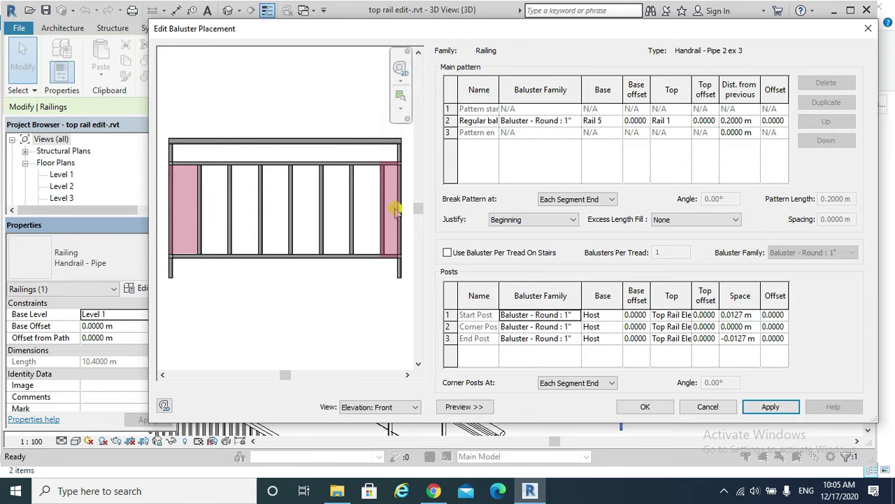
click(535, 221)
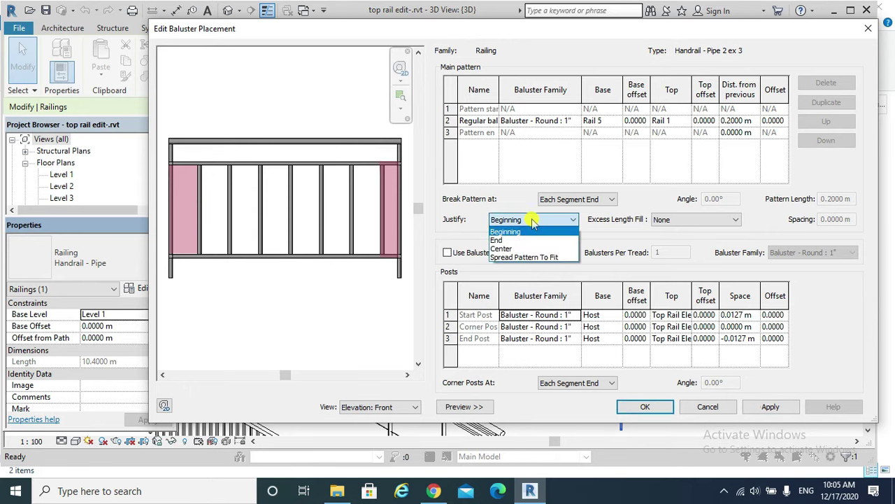
click(515, 241)
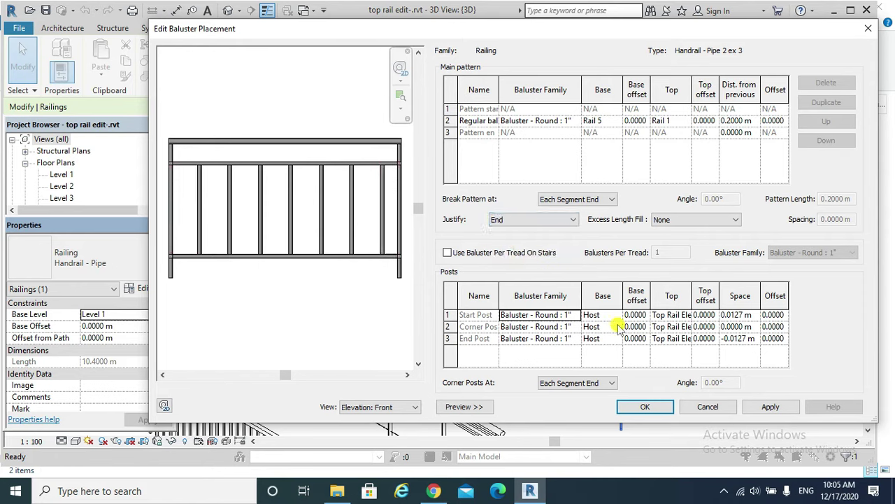
click(769, 411)
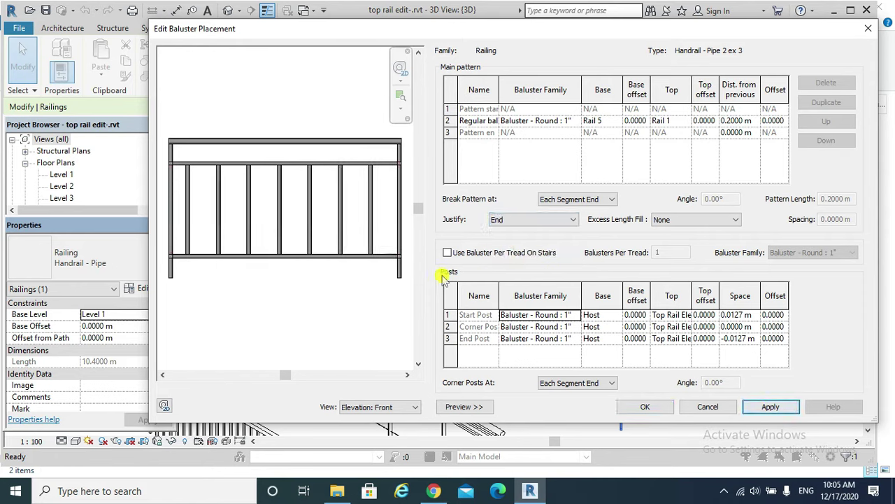
Try Center justification, then settle on Spread Pattern To Fit
click(522, 221)
click(515, 249)
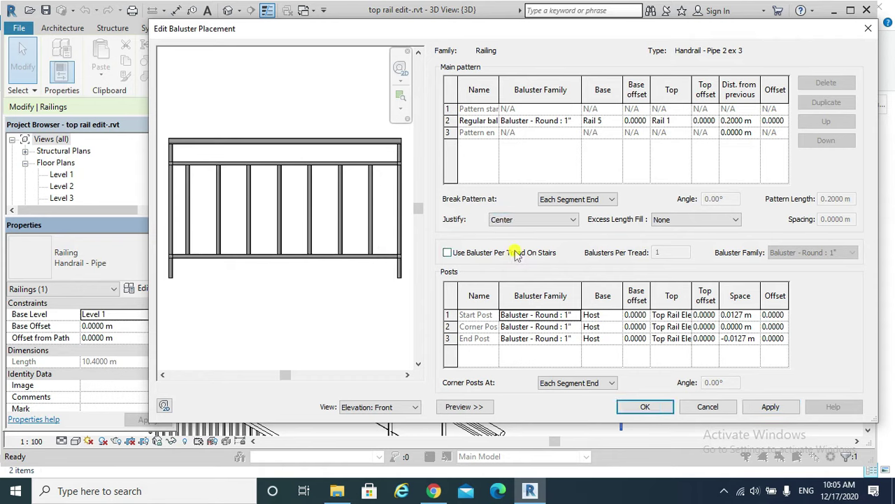
click(770, 406)
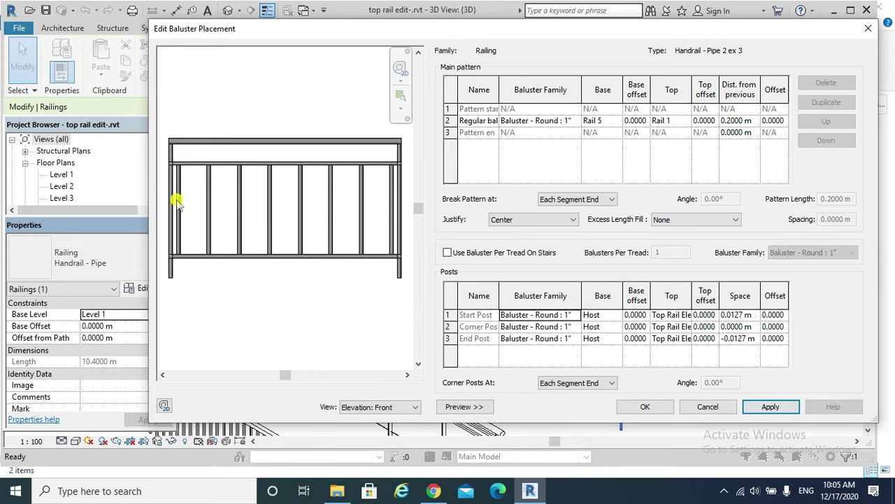
click(539, 220)
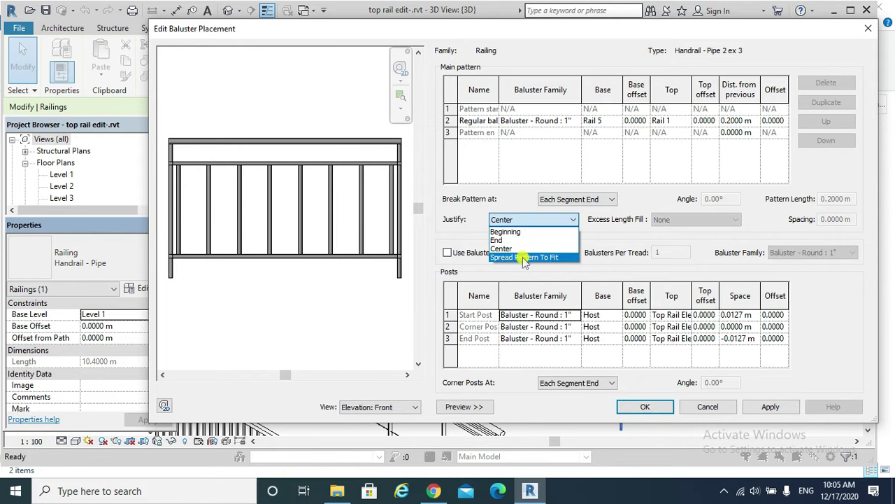
click(526, 257)
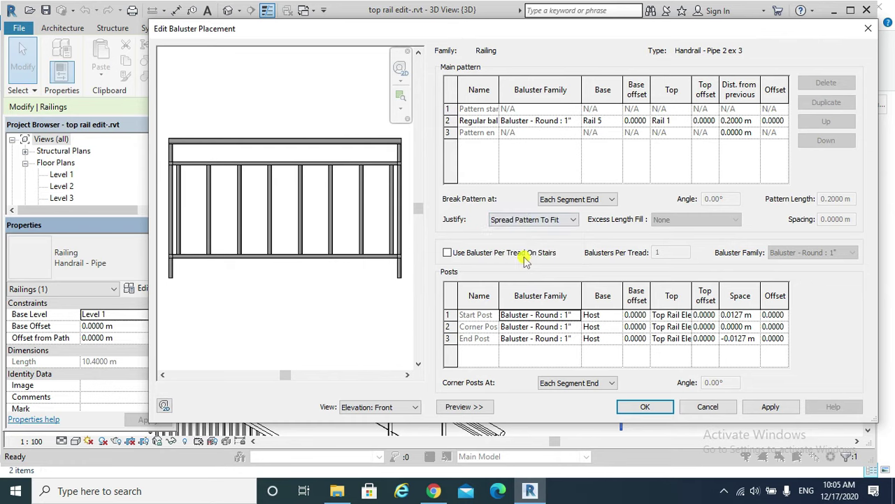
click(748, 409)
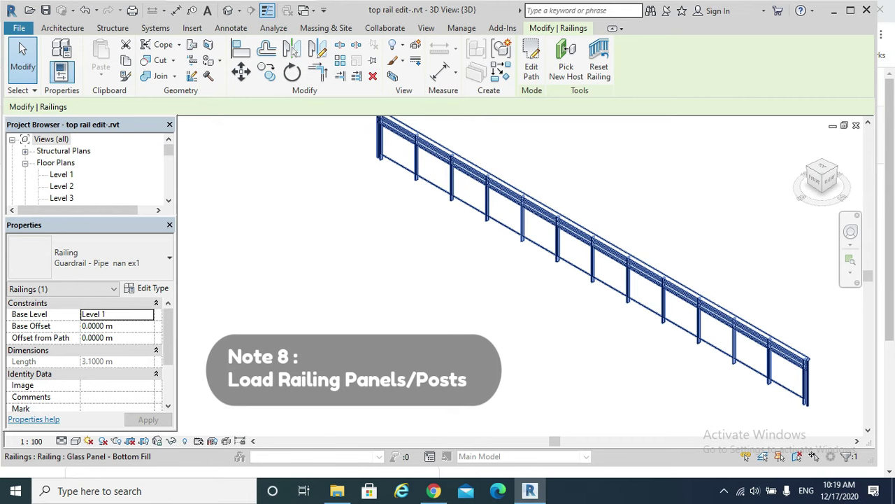
Load the M_Post - Newel family from the US Metric Railings Balusters library
click(193, 30)
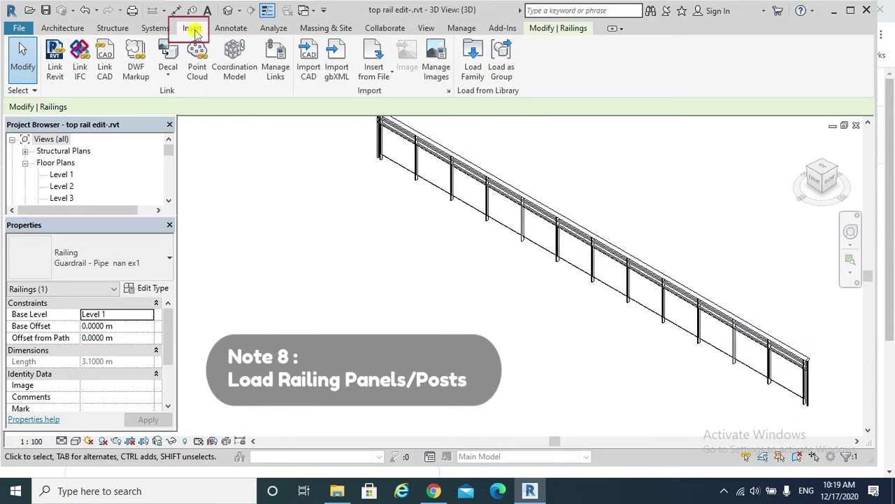
click(473, 68)
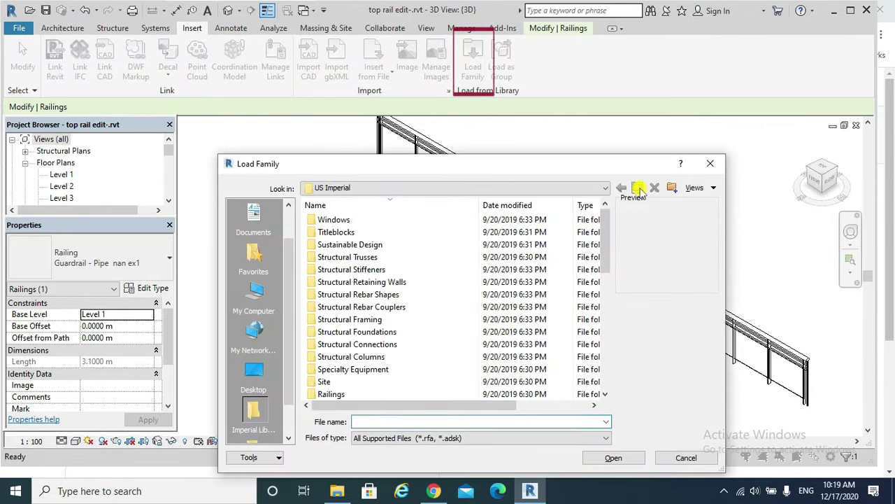
click(637, 189)
double_click(352, 220)
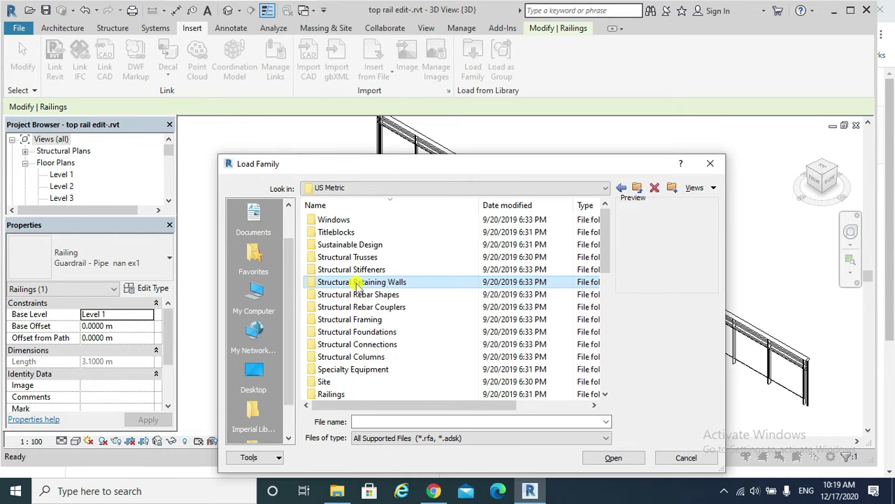
scroll(355, 282, down, 5)
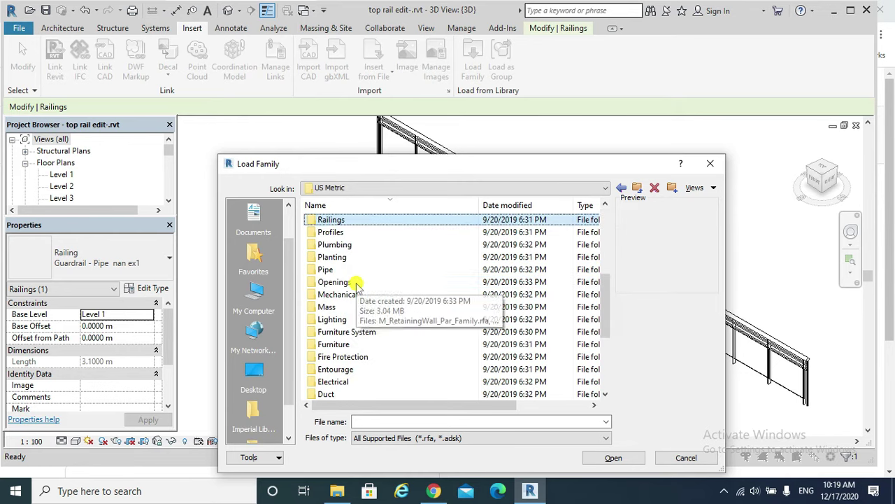
double_click(350, 220)
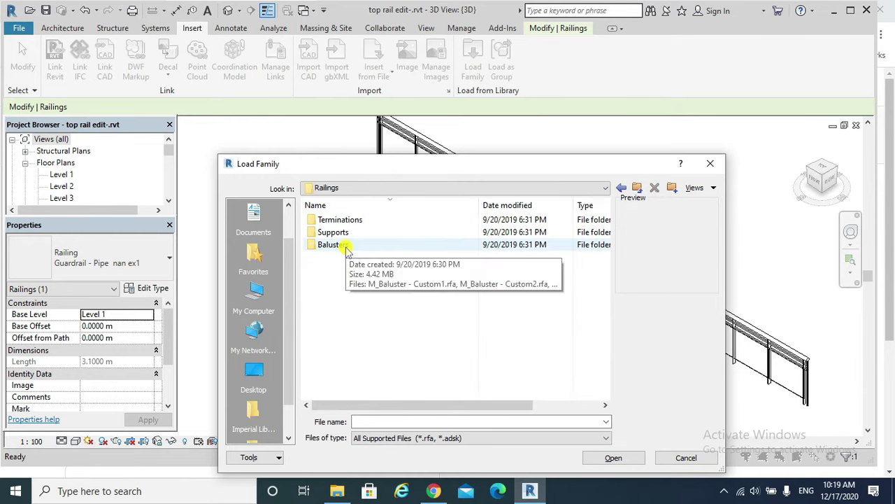
double_click(329, 245)
click(348, 257)
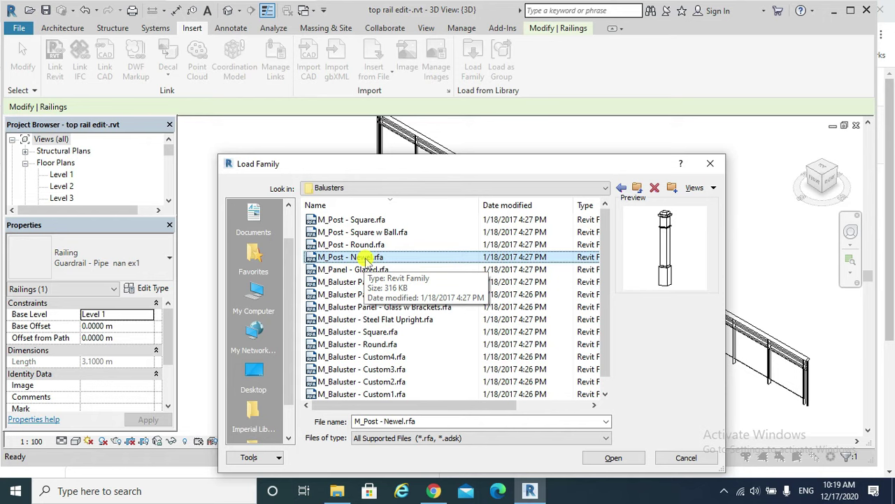
click(614, 457)
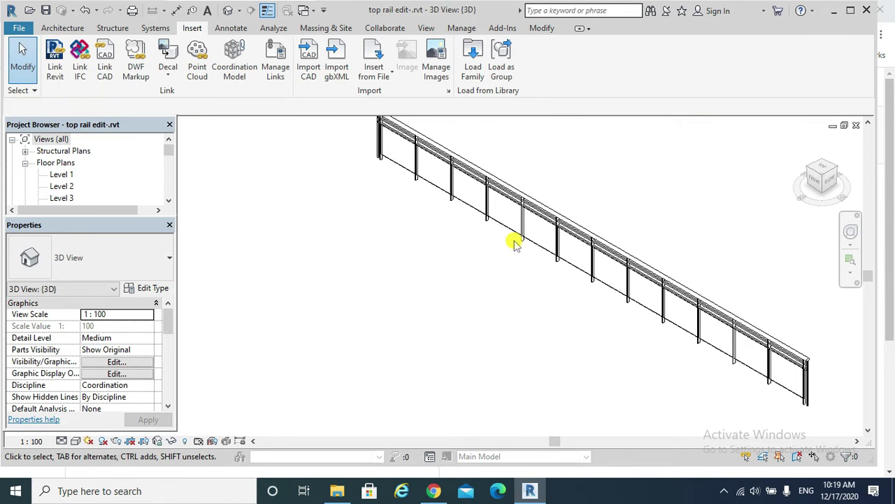
Browse back to US Metric Balusters and select M_Baluster Panel 1.rfa
click(473, 56)
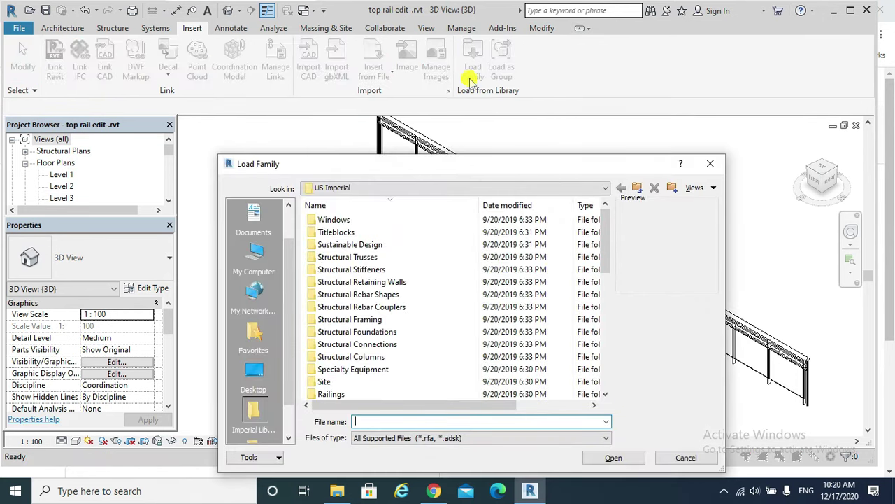
click(636, 188)
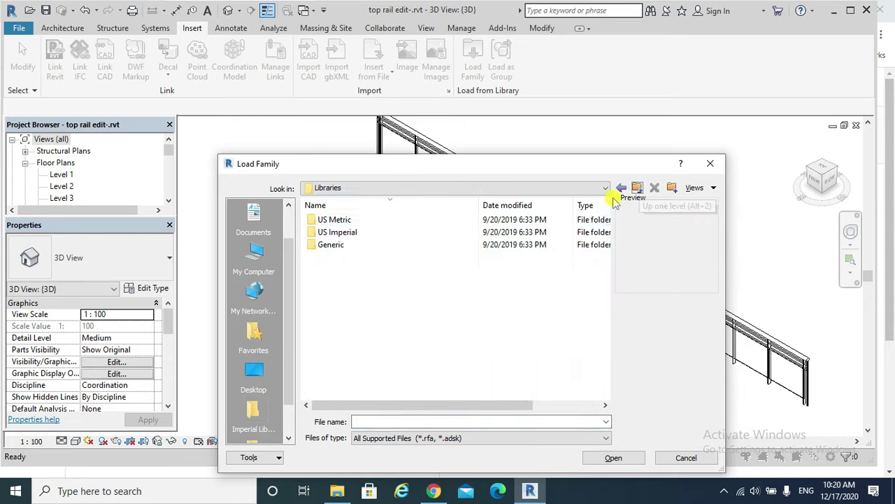
click(357, 221)
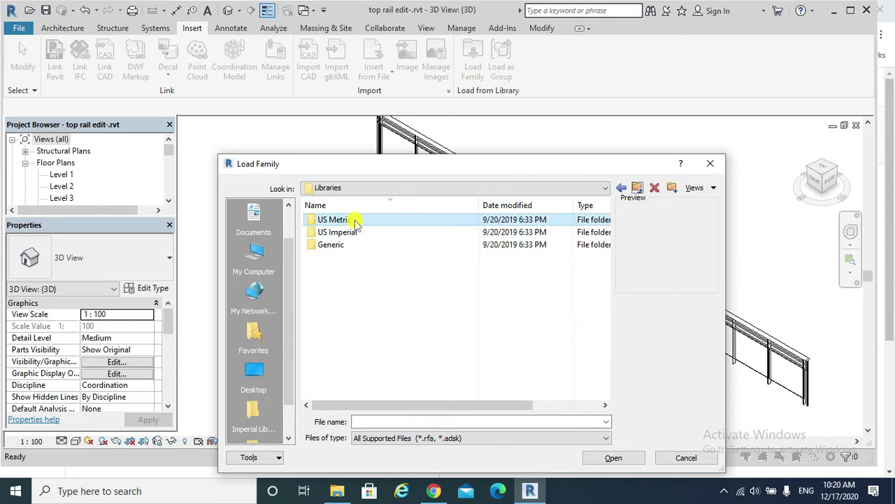
double_click(357, 221)
double_click(346, 234)
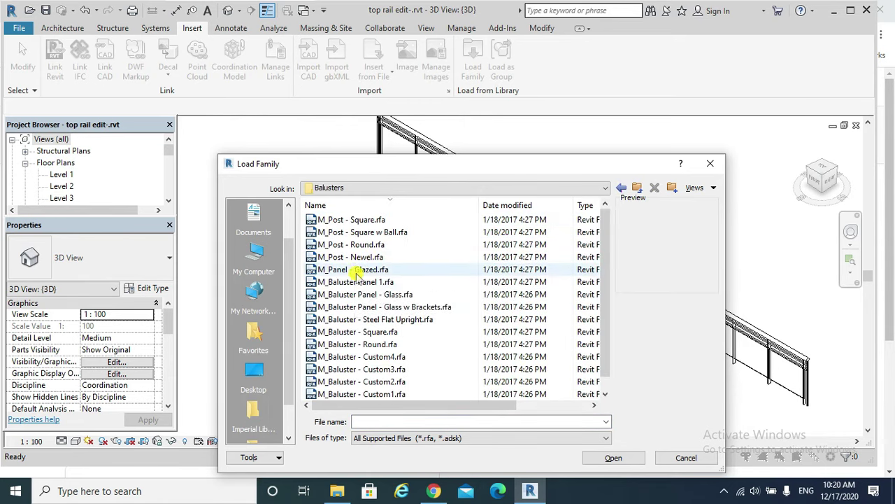
click(361, 281)
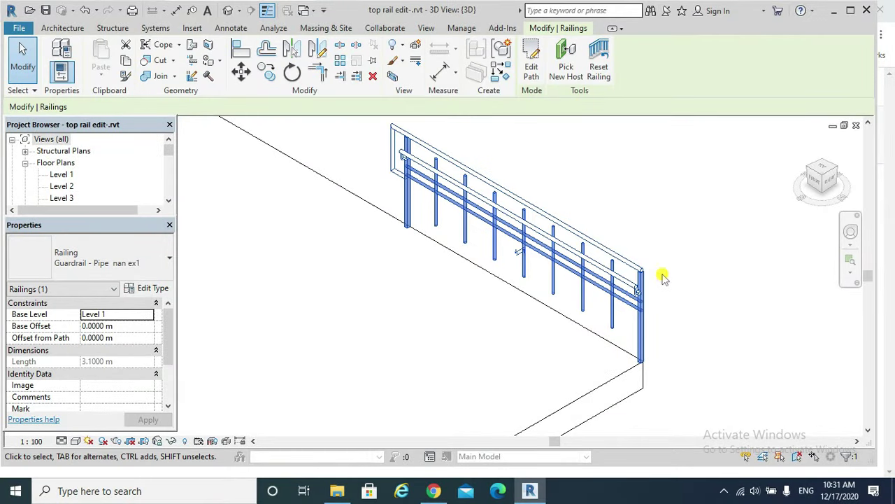
Set the Guardrail - Pipe nan ex1 main pattern baluster to Panel - Glass : 2' 8" and apply
click(148, 288)
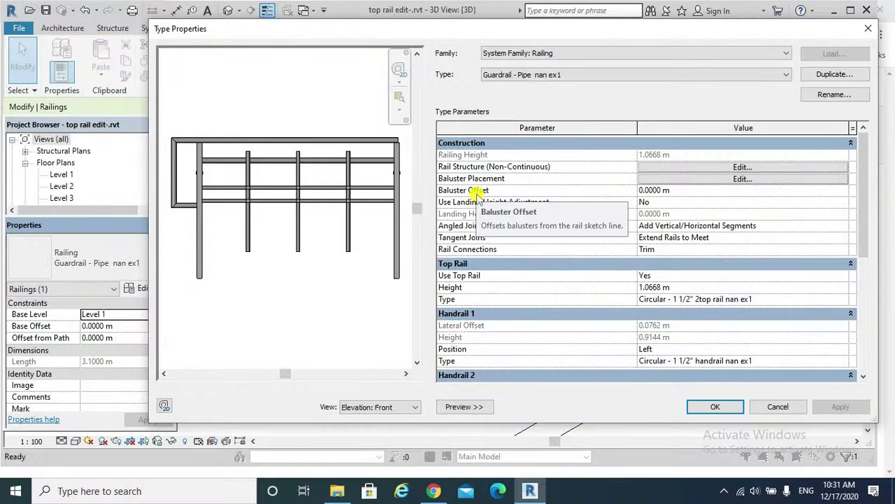
click(743, 180)
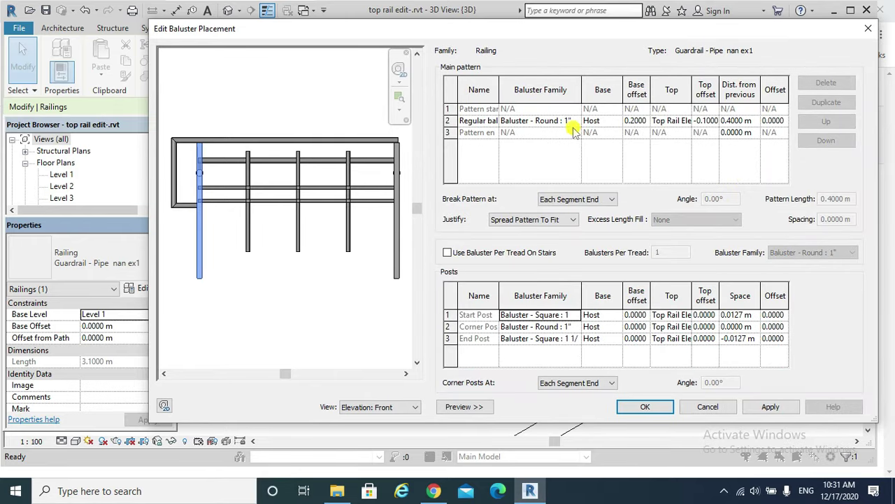
click(572, 123)
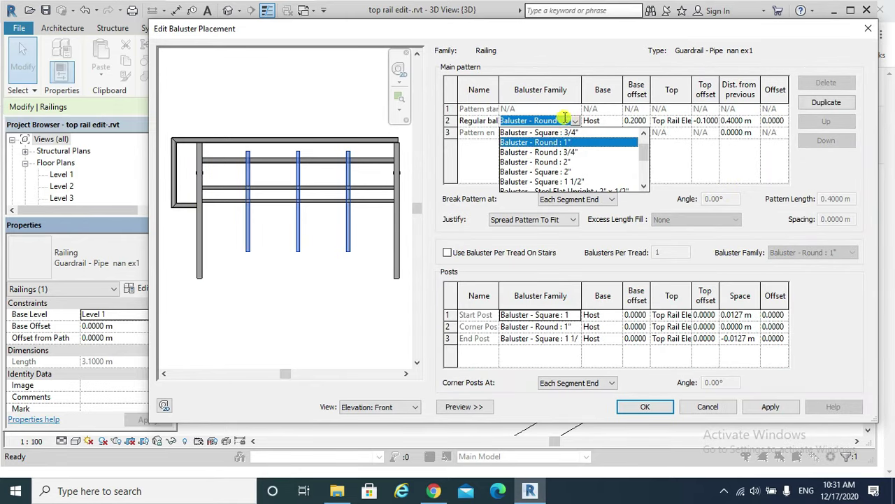
mouse_move(640, 155)
mouse_down()
mouse_move(643, 173)
mouse_move(644, 161)
mouse_up()
click(548, 181)
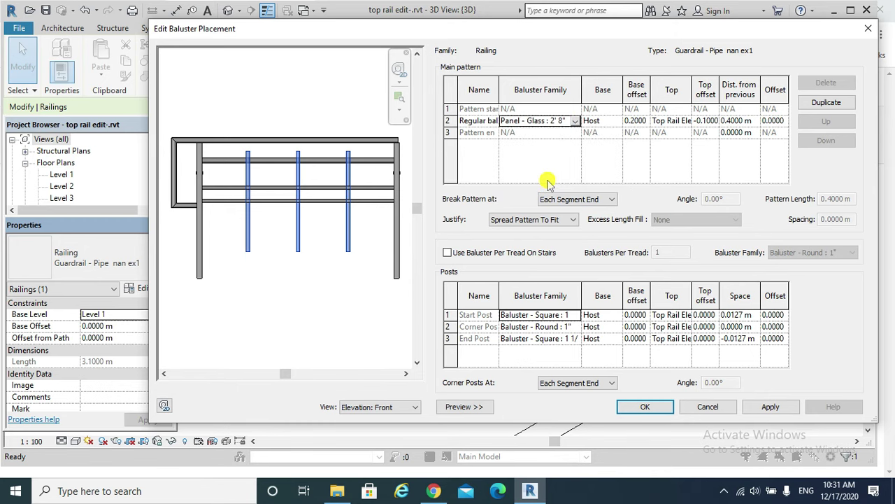
click(770, 406)
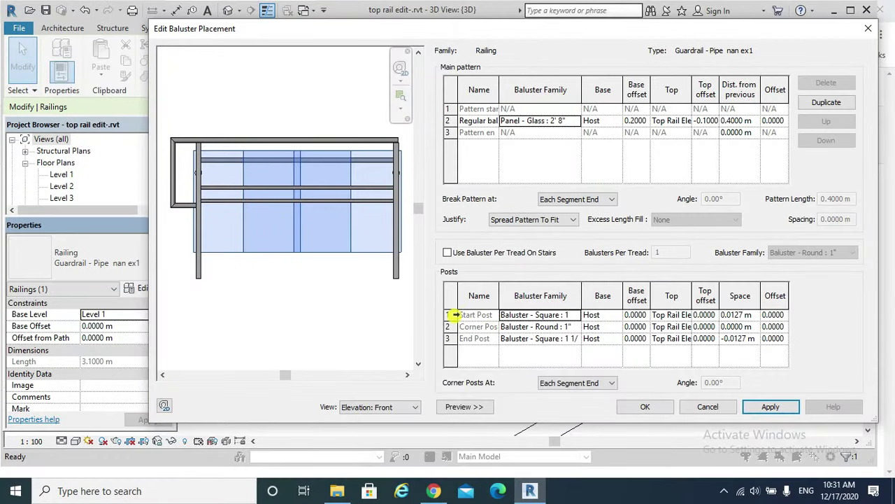
Make the start post an M_Post - Newel : 100mm and apply
click(450, 314)
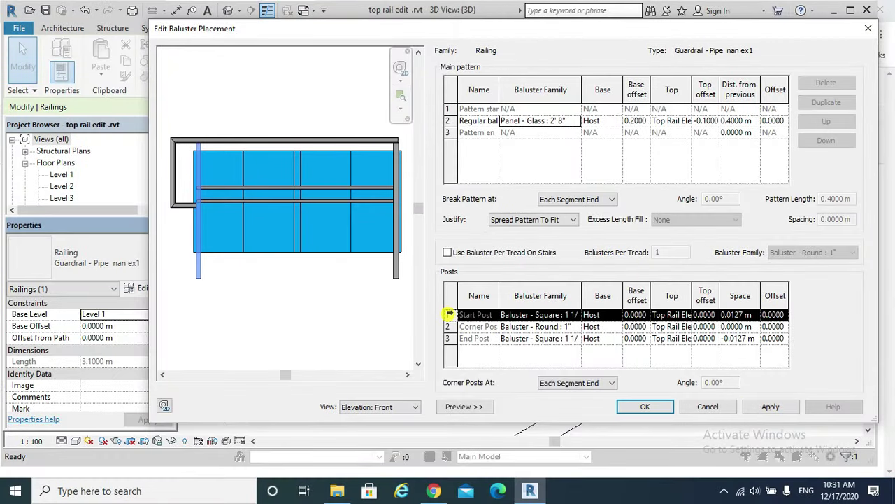
click(575, 315)
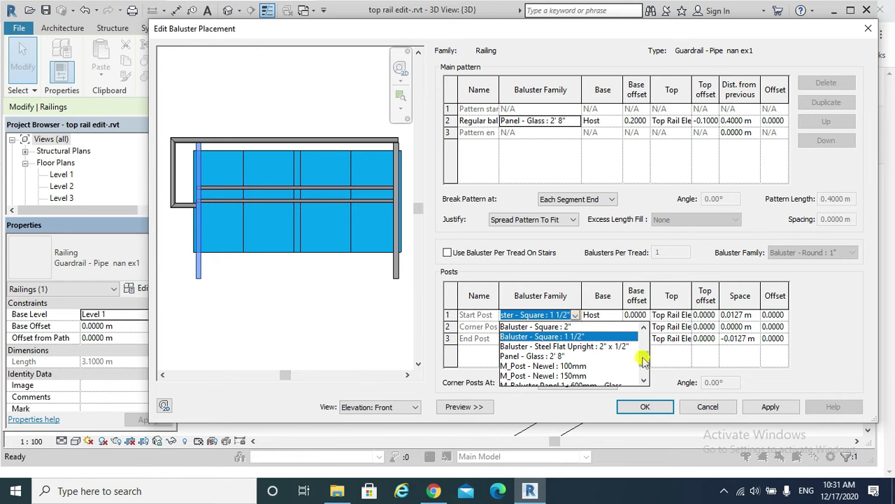
click(566, 366)
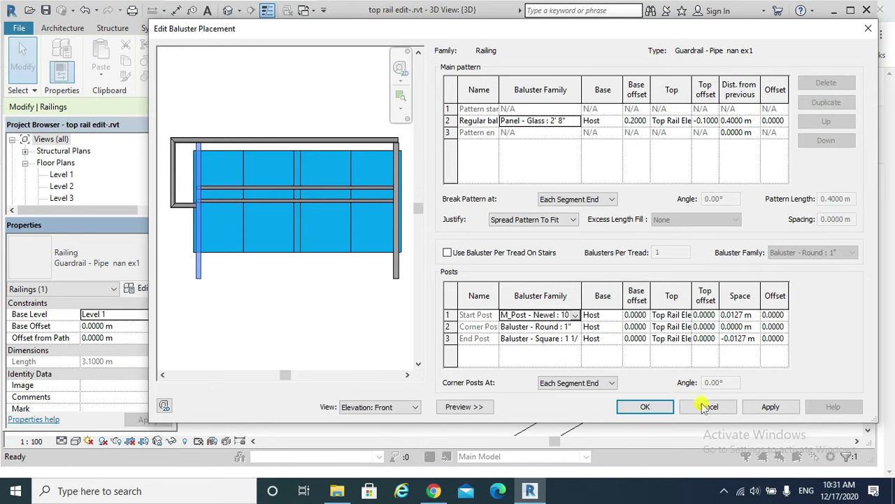
click(763, 407)
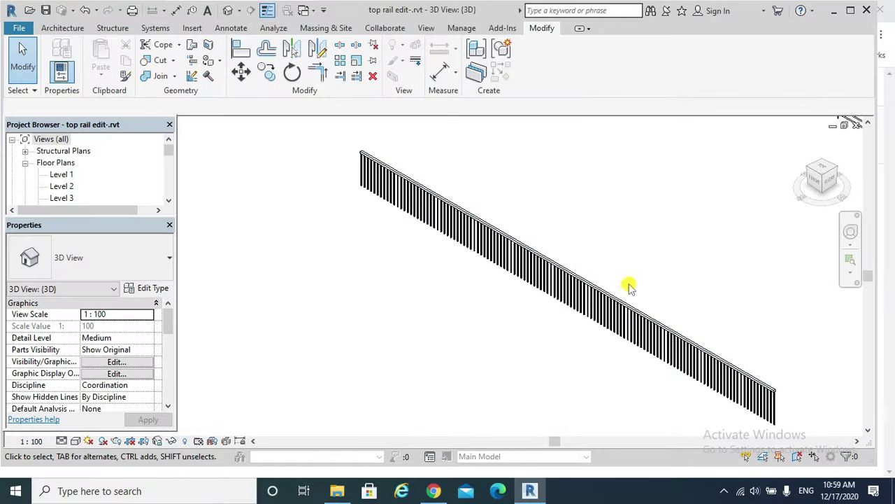
Split the Handrail - Rectangular ex1 path sketch line at two points and finish the path edit
double_click(611, 300)
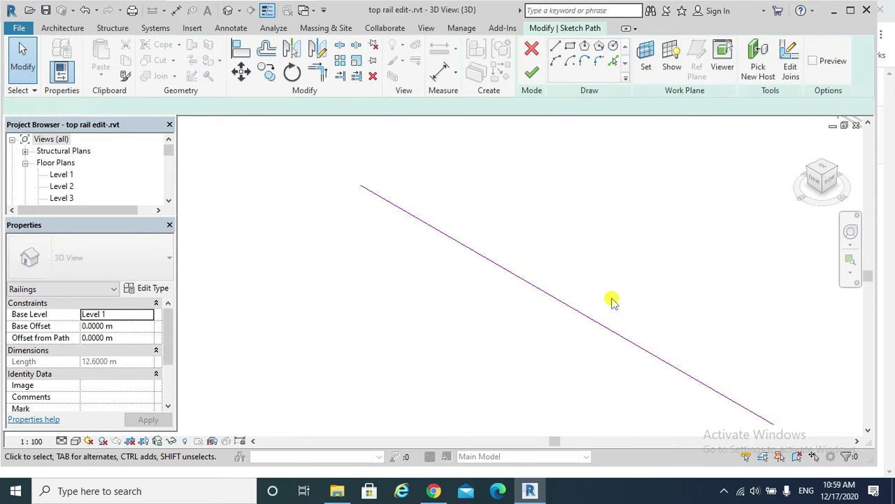
scroll(585, 308, down, 2)
scroll(581, 307, up, 1)
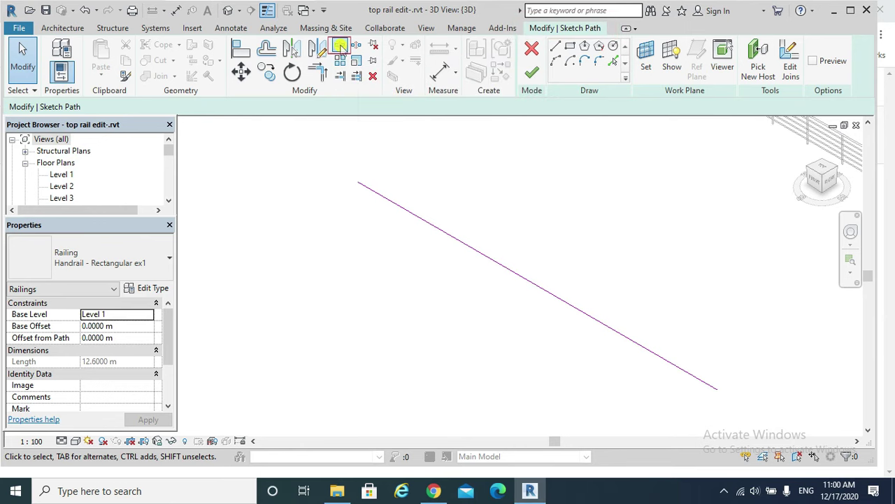
click(340, 47)
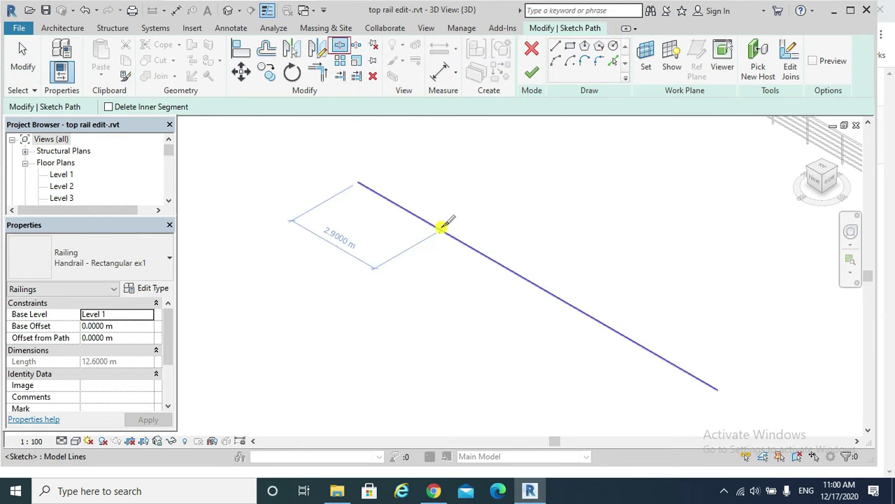
click(521, 277)
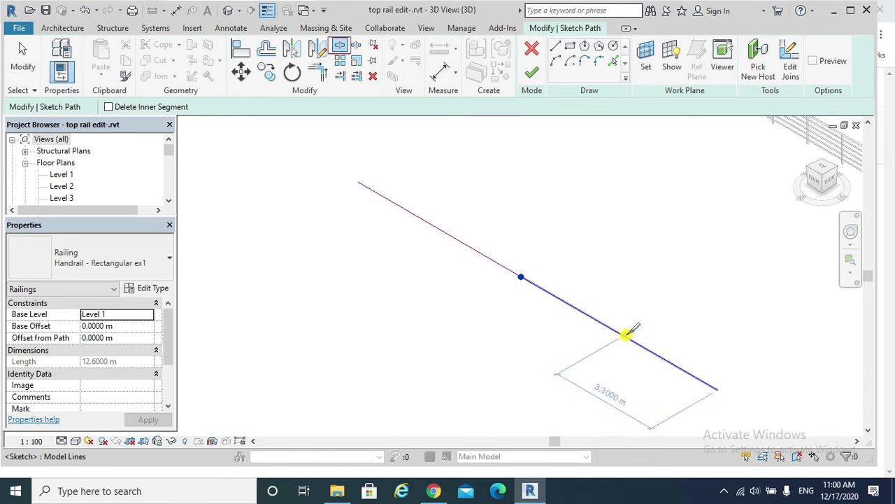
click(632, 331)
click(532, 77)
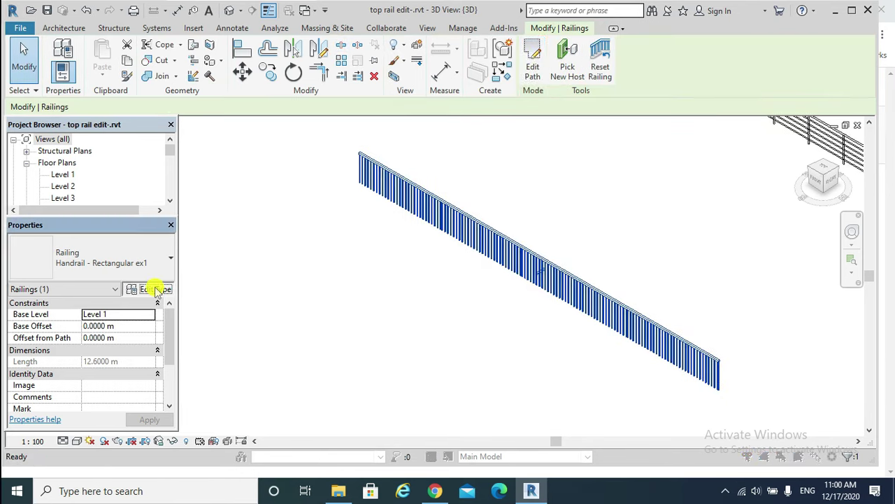
Set the Handrail - Rectangular ex1 start post to M_Post - Newel : 100mm
click(156, 289)
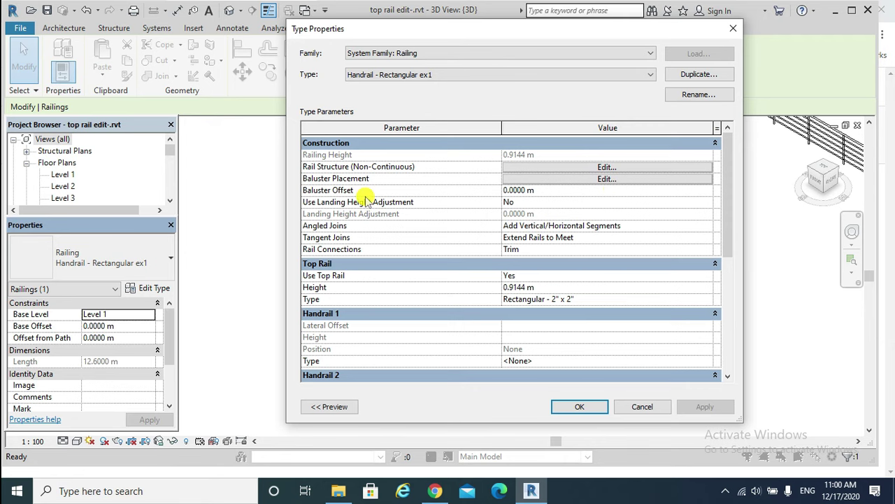
click(607, 179)
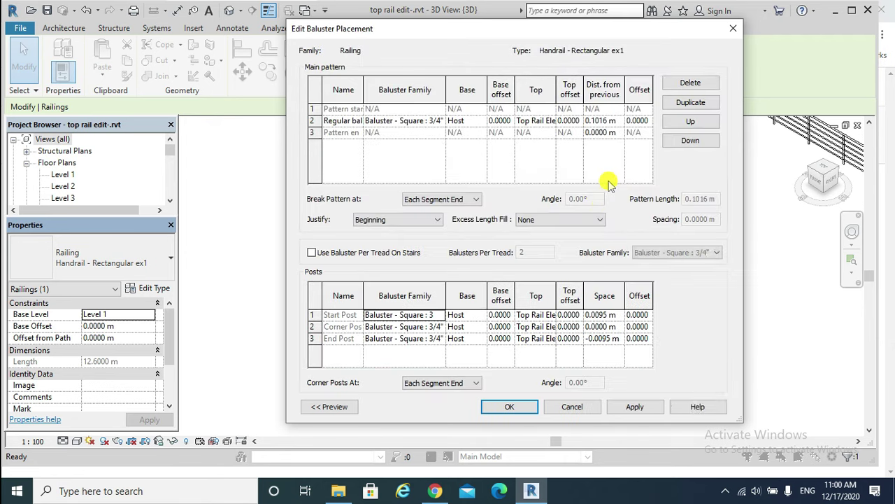
click(439, 314)
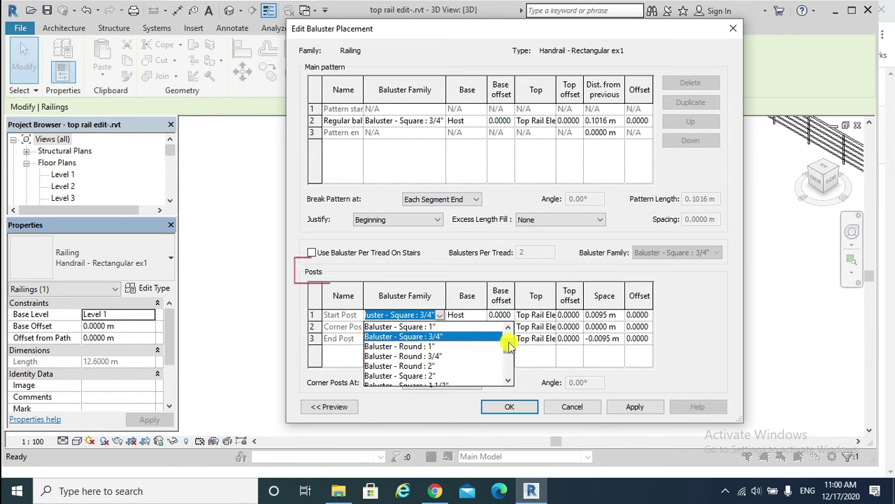
scroll(509, 353, down, 1)
scroll(509, 353, down, 1)
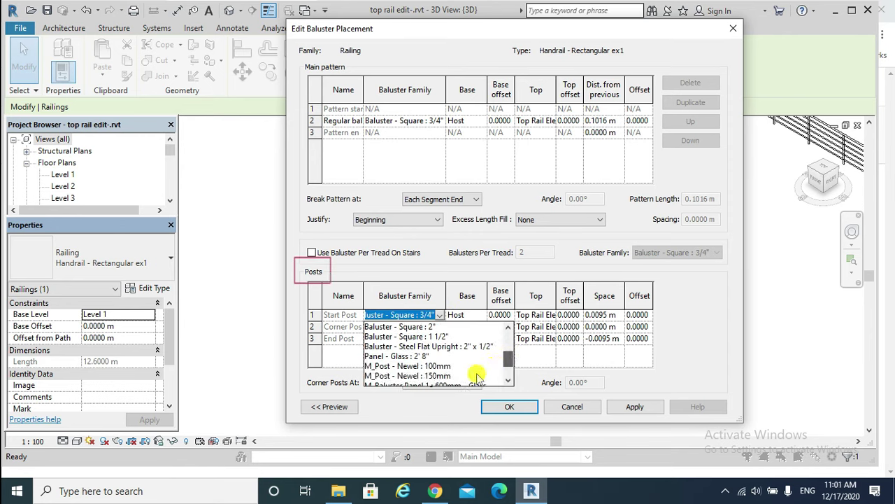
click(440, 367)
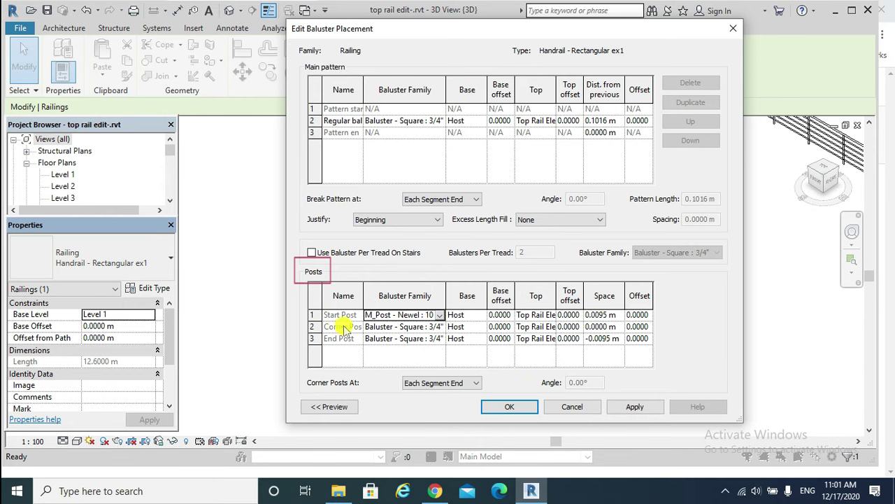
Make the corner and end posts M_Post - Newel : 100mm as well, and confirm
click(316, 326)
click(403, 327)
click(439, 327)
scroll(451, 378, down, 2)
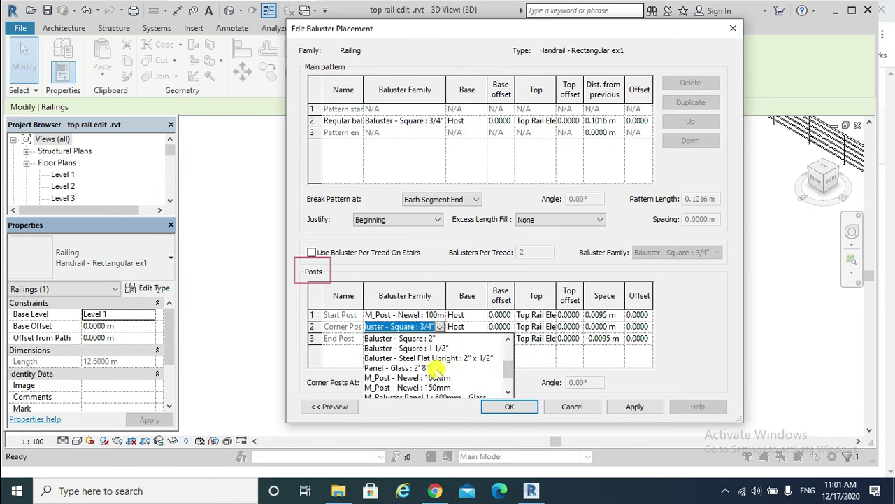
click(426, 378)
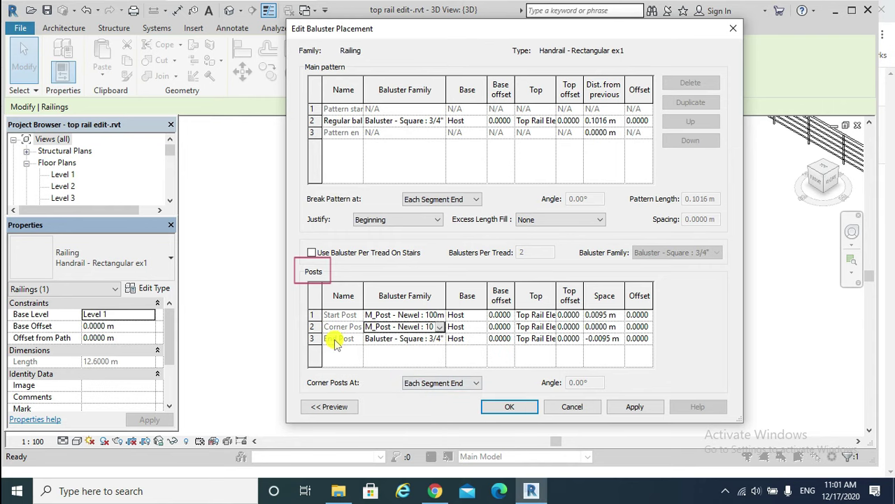
click(427, 339)
click(439, 339)
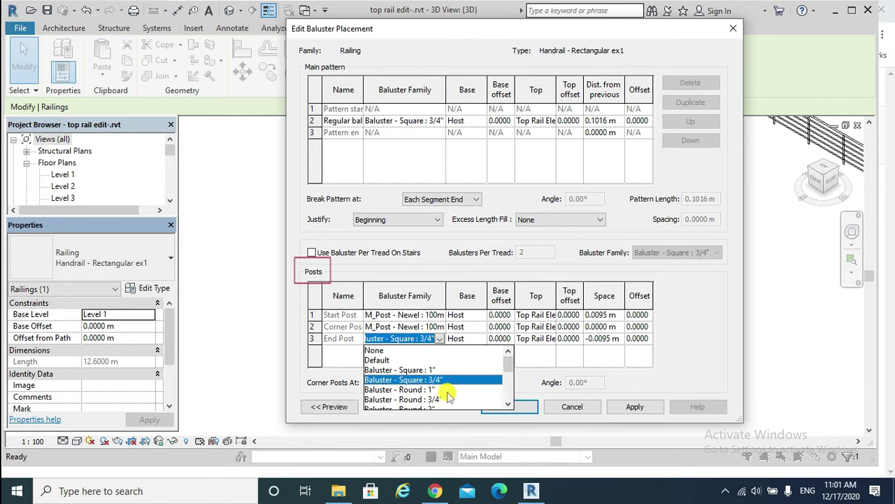
scroll(448, 389, down, 3)
click(425, 370)
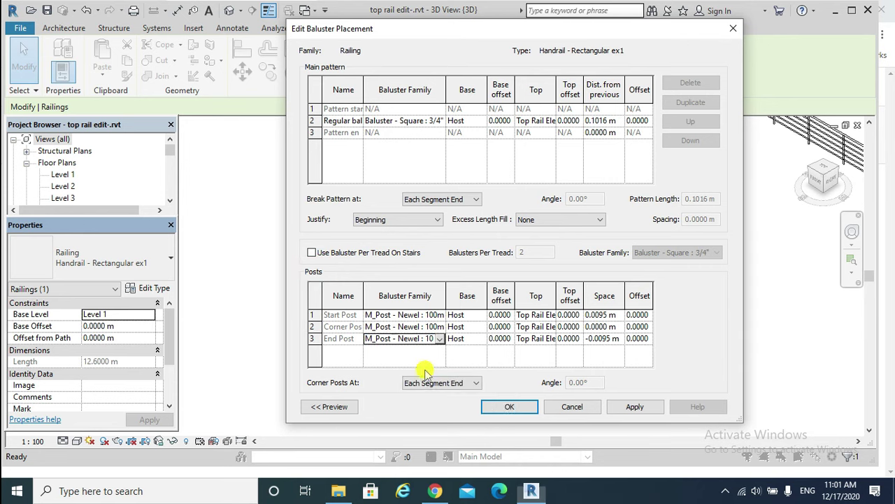
click(527, 409)
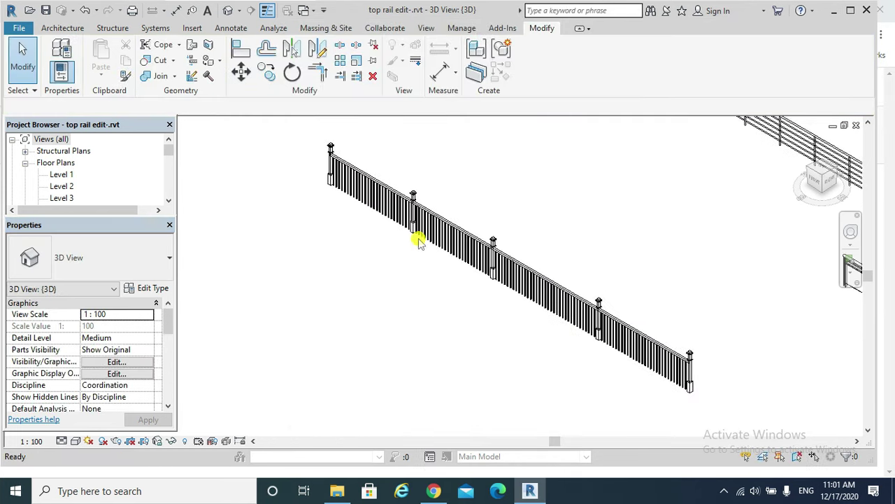
Pan the 3D view slightly to look at the classical railing
shift+middle_drag(609, 339, 530, 342)
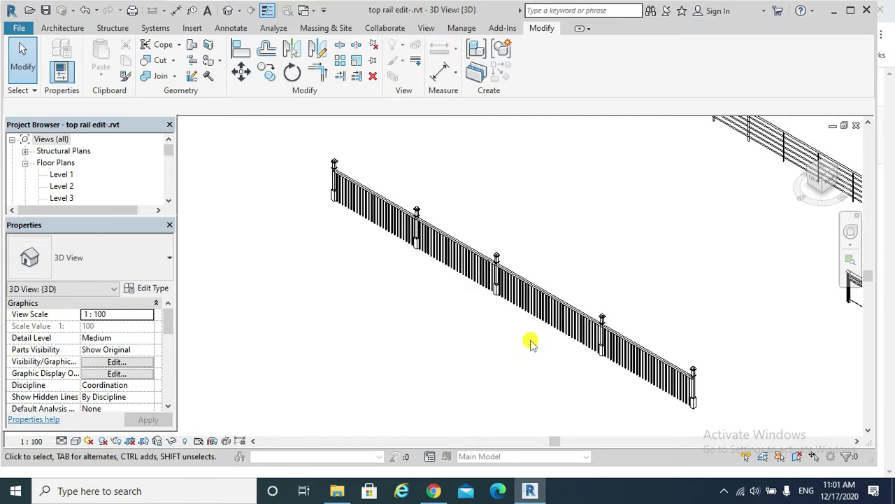